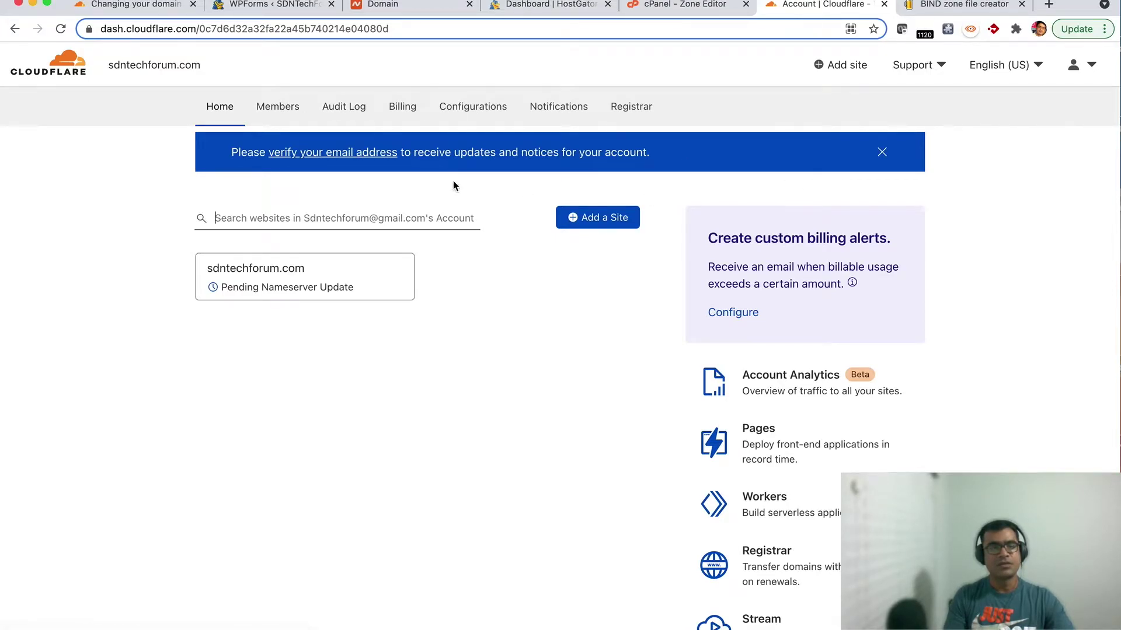
Search the account's websites for google.com from the account home page
{"action": "left_click", "coordinate": [44, 73]}
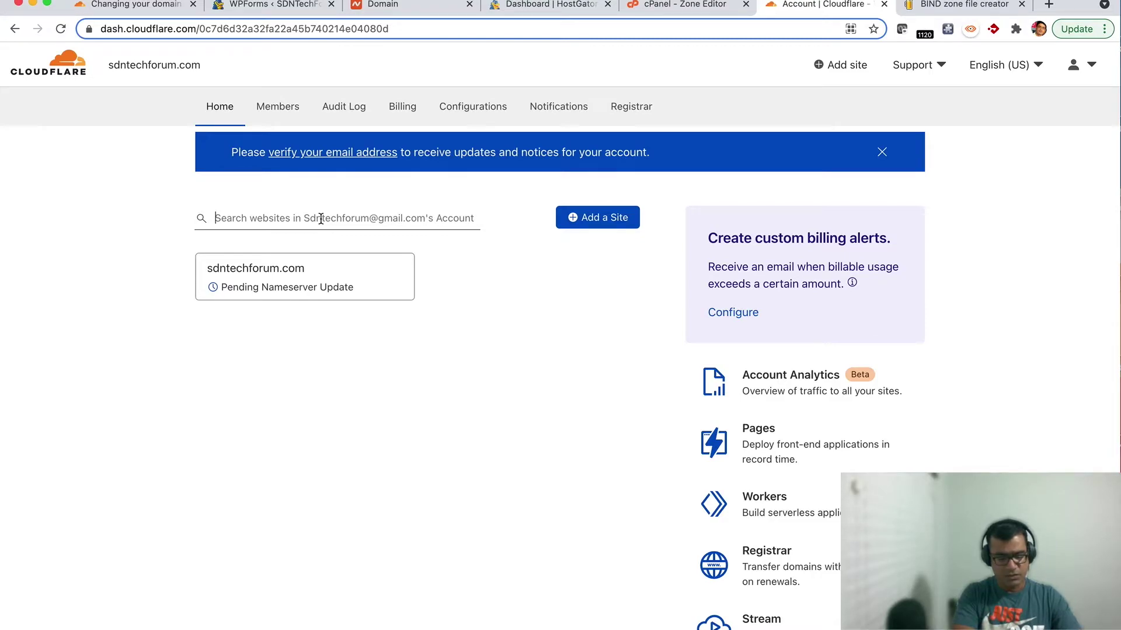
{"action": "type", "text": "google"}
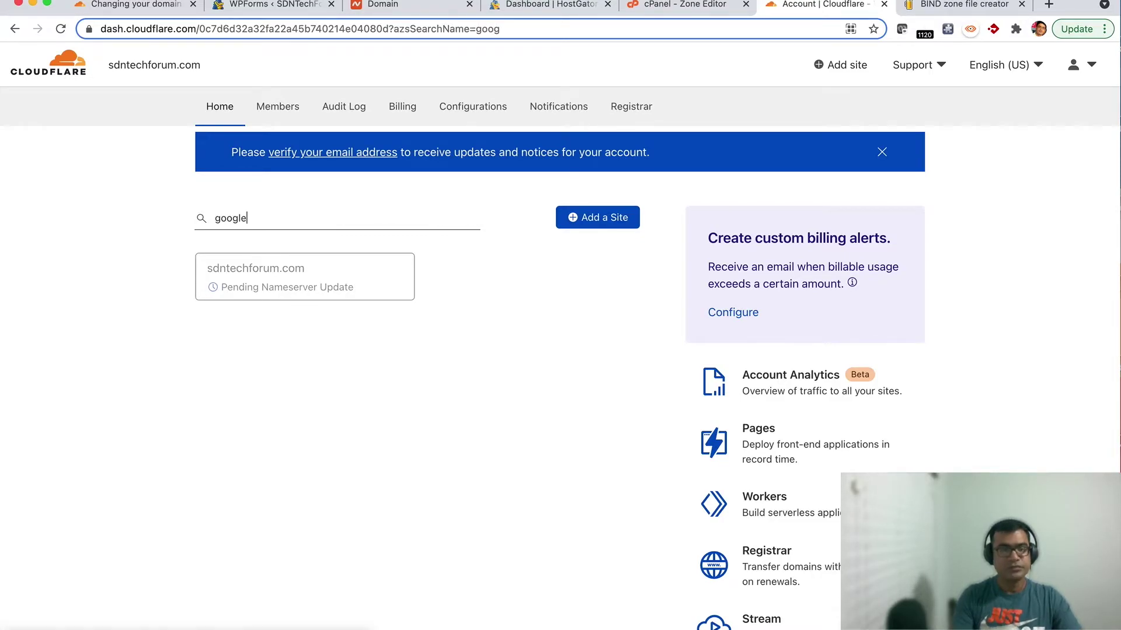
{"action": "type", "text": ".com"}
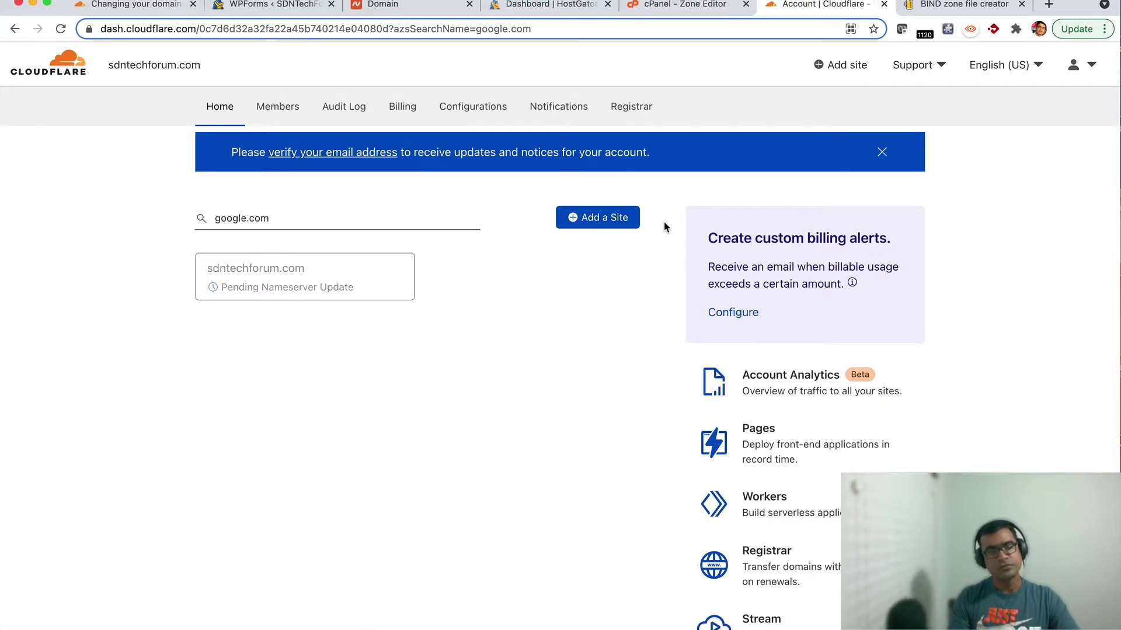
Try to add google.com as a new site
{"action": "left_click", "coordinate": [634, 227]}
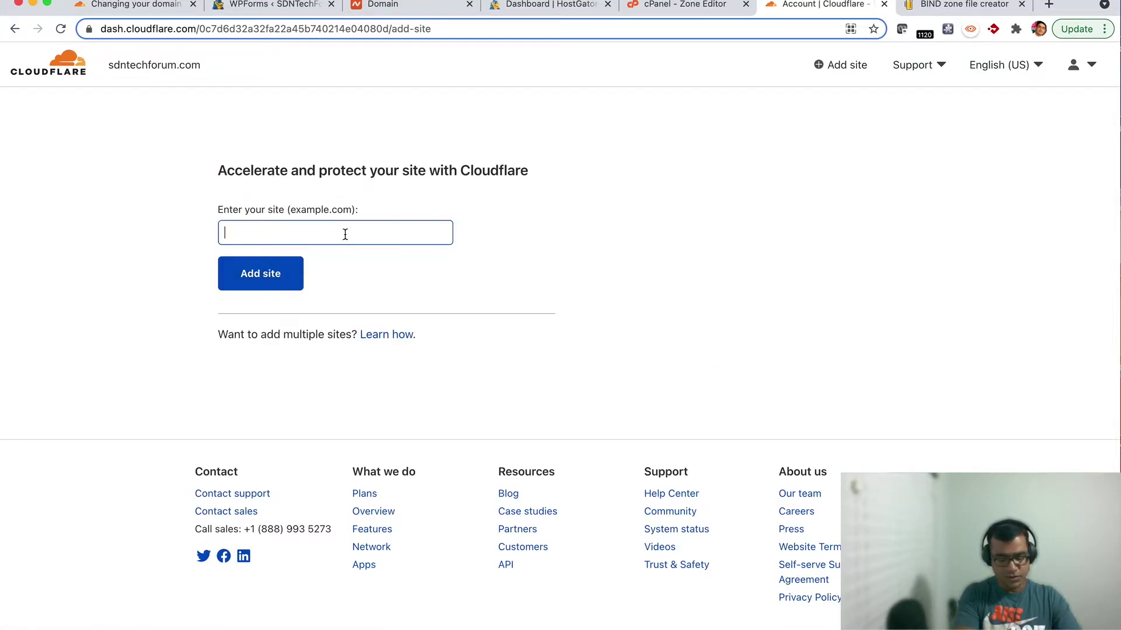
{"action": "type", "text": "go"}
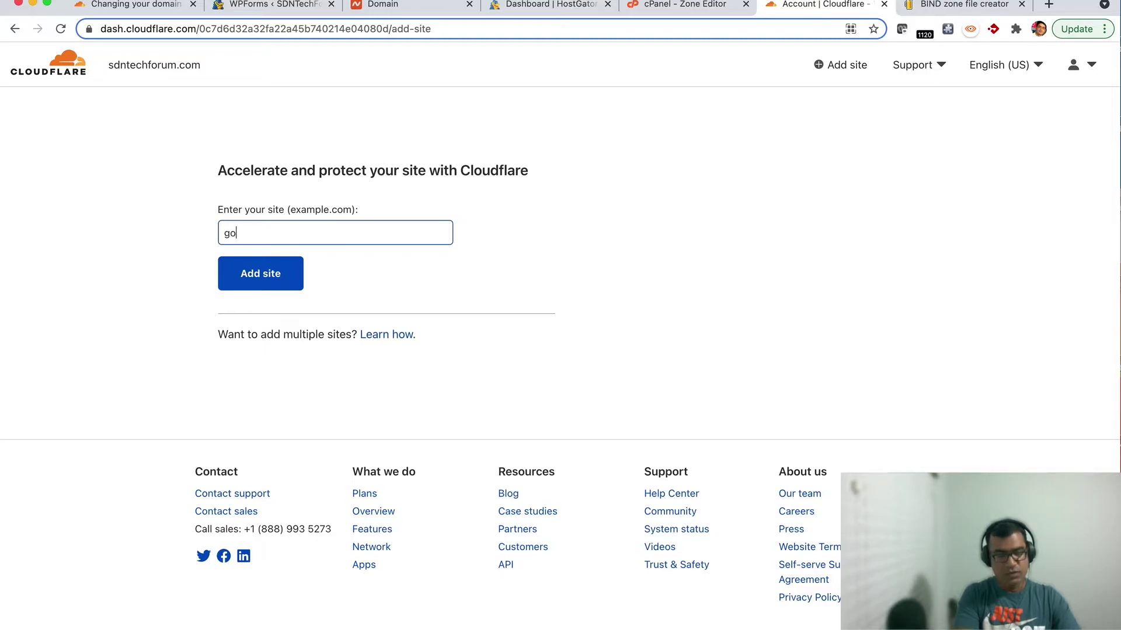
{"action": "type", "text": "ogle.com"}
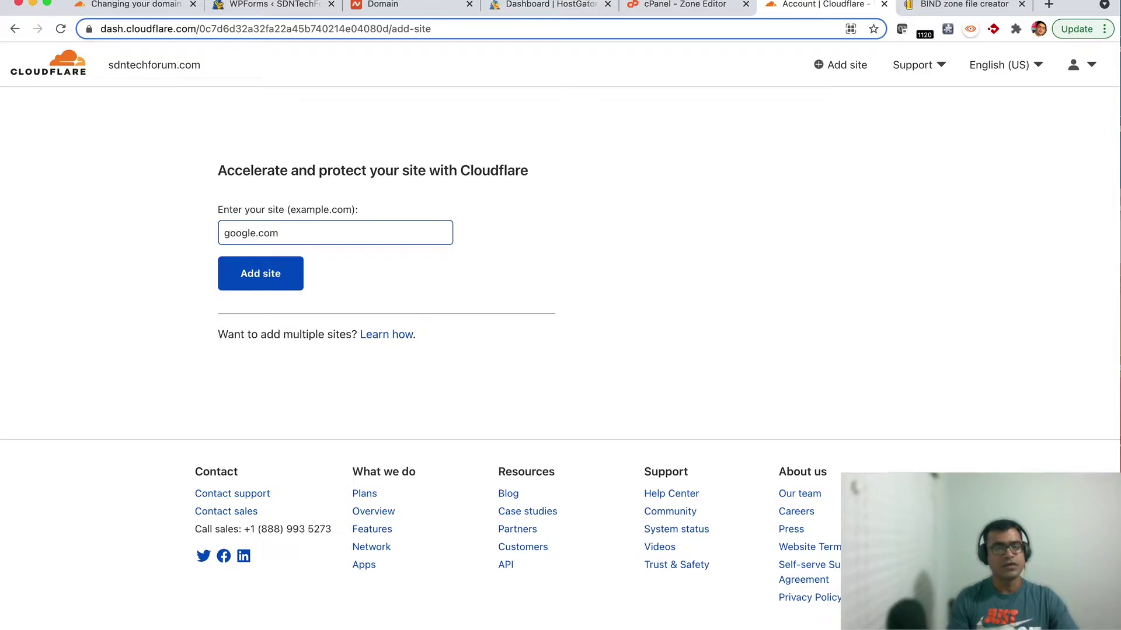
{"action": "left_click", "coordinate": [270, 275]}
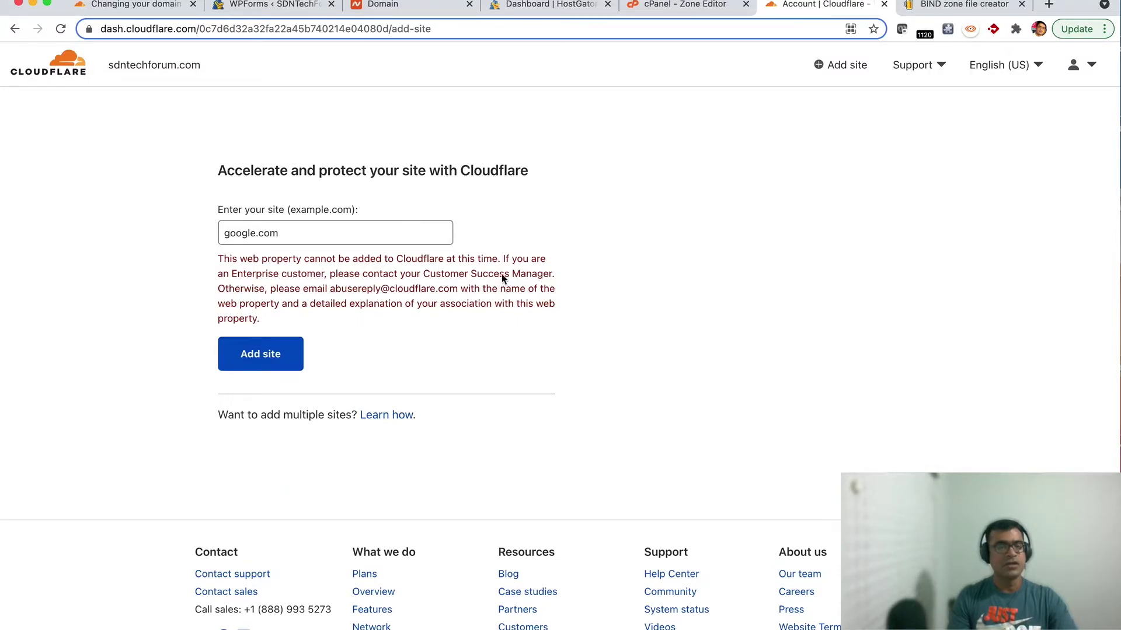
Replace the site name with popnewsi.top and add it as a new site
{"action": "left_click", "coordinate": [300, 238]}
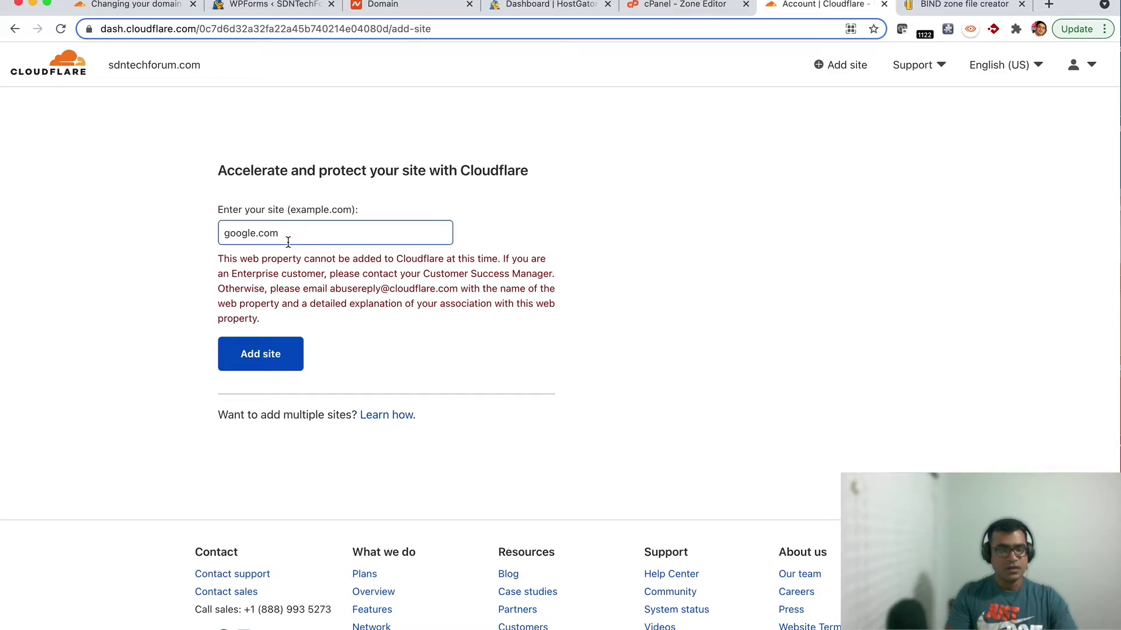
{"action": "left_click_drag", "start_coordinate": [304, 238], "coordinate": [194, 236]}
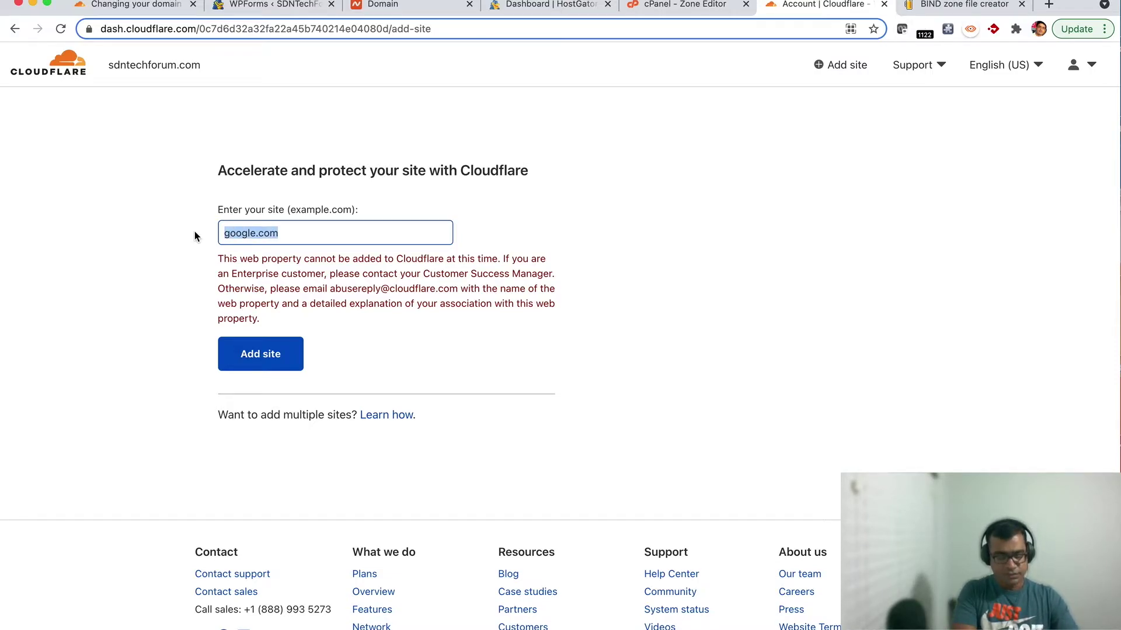
{"action": "type", "text": "popnewsi"}
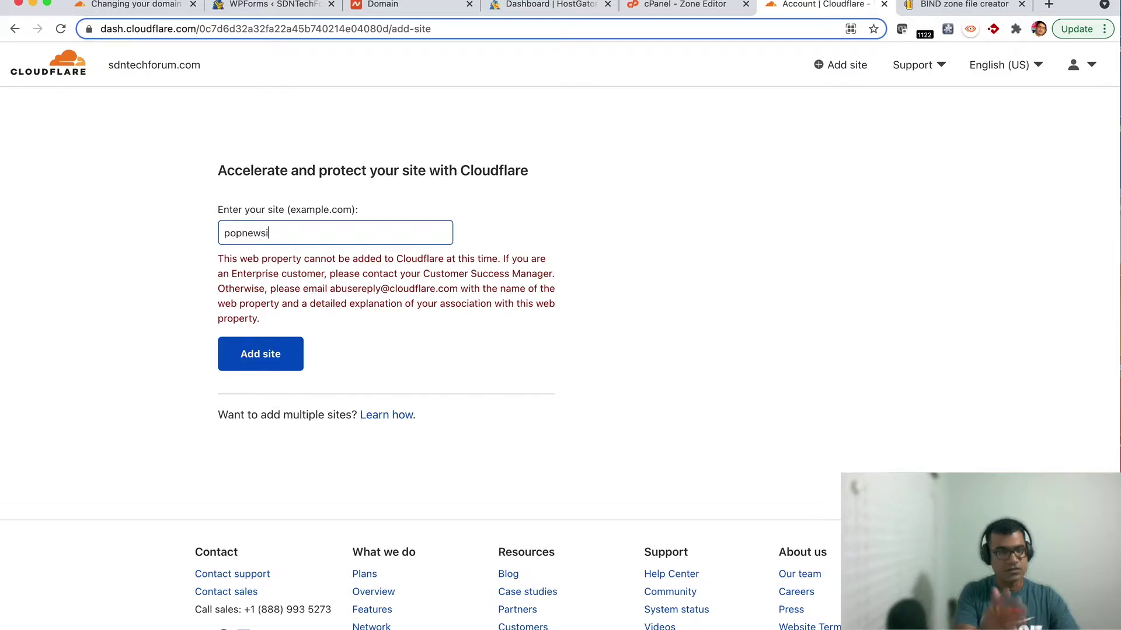
{"action": "type", "text": ".top"}
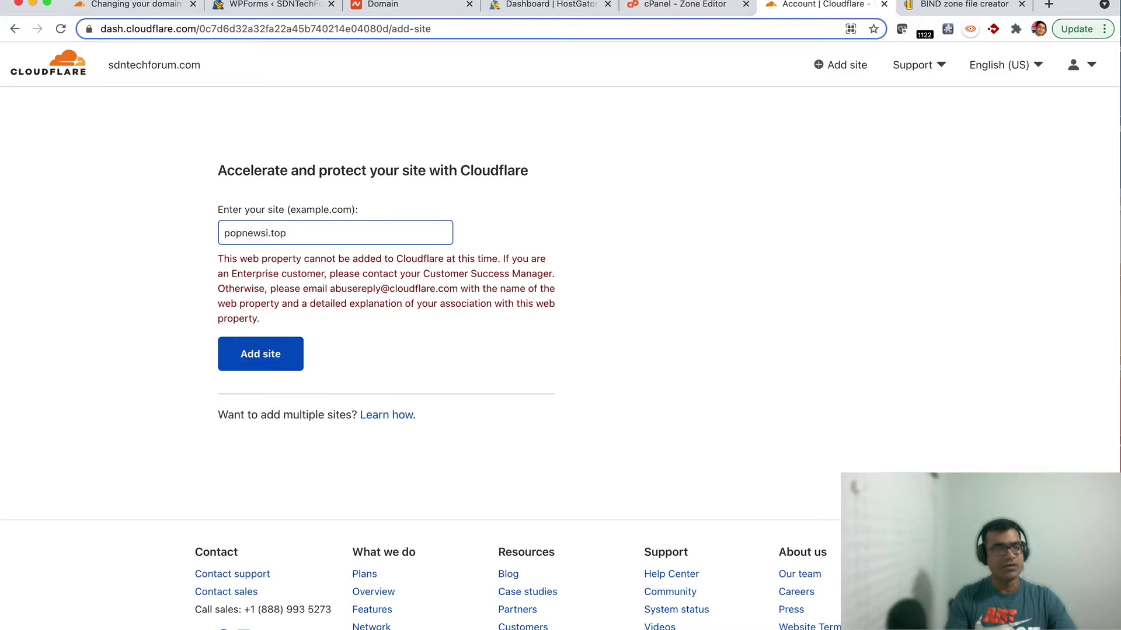
{"action": "left_click", "coordinate": [268, 365]}
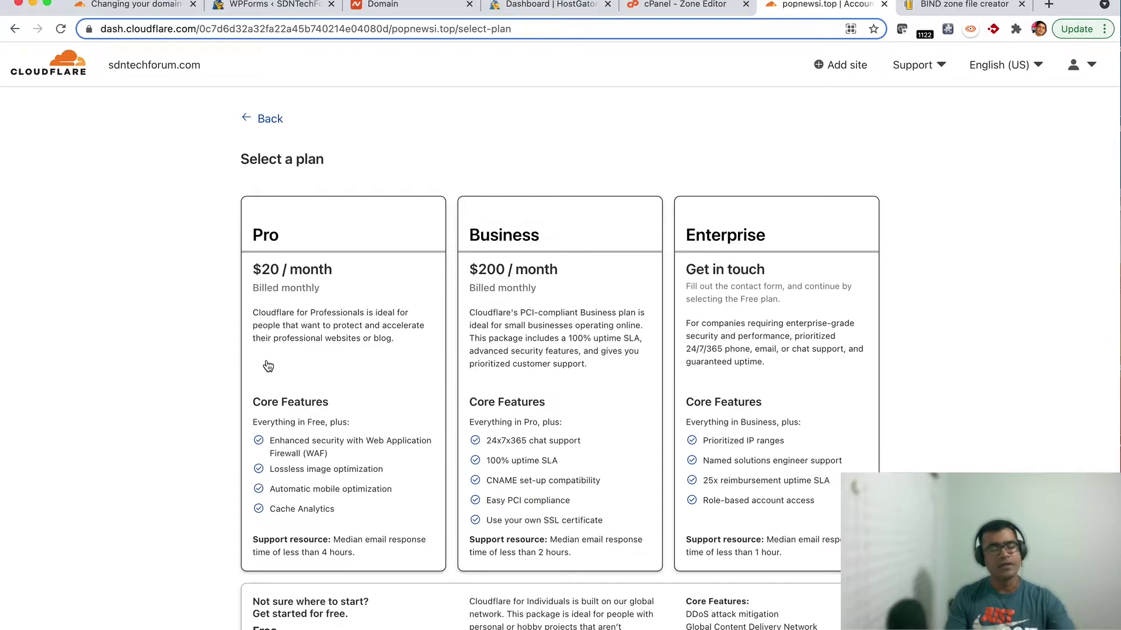
Compare the available plans and continue with the Free $0 plan for popnewsi.top
{"action": "scroll", "coordinate": [565, 337], "scroll_direction": "down", "scroll_amount": 2}
{"action": "scroll", "coordinate": [565, 337], "scroll_direction": "up", "scroll_amount": 2}
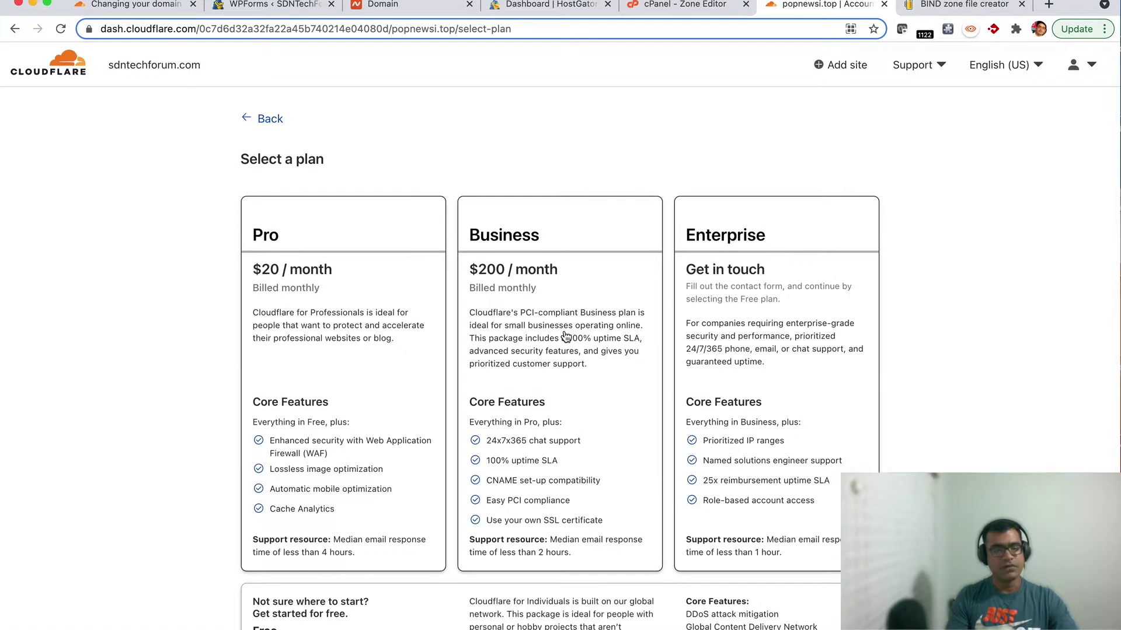
{"action": "scroll", "coordinate": [565, 336], "scroll_direction": "down", "scroll_amount": 3}
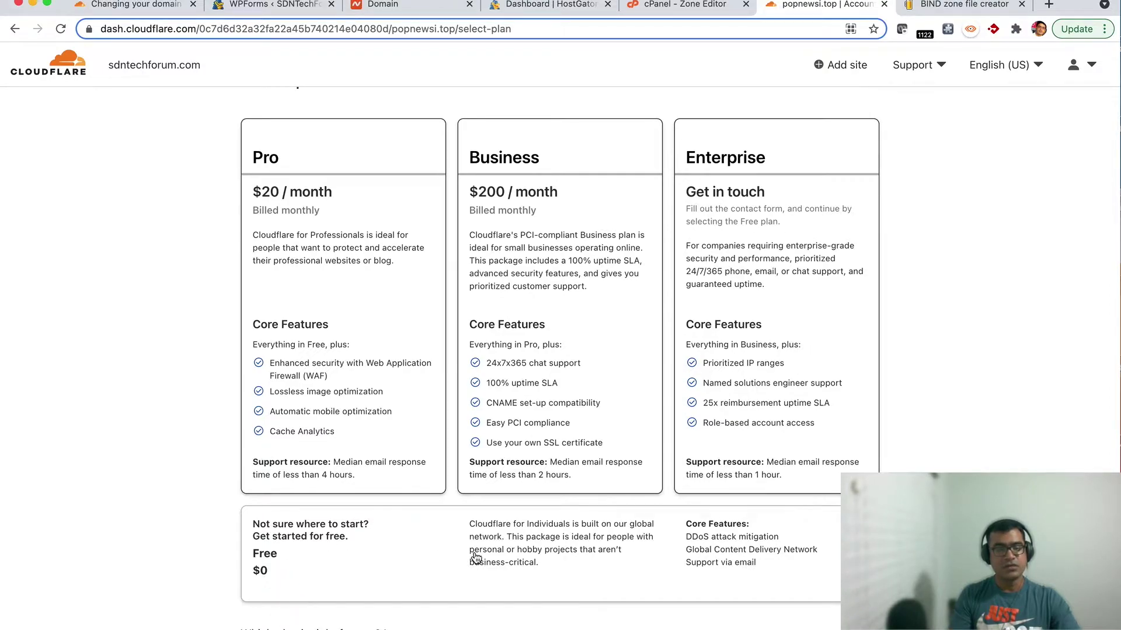
{"action": "scroll", "coordinate": [486, 559], "scroll_direction": "down", "scroll_amount": 3}
{"action": "left_click", "coordinate": [341, 437]}
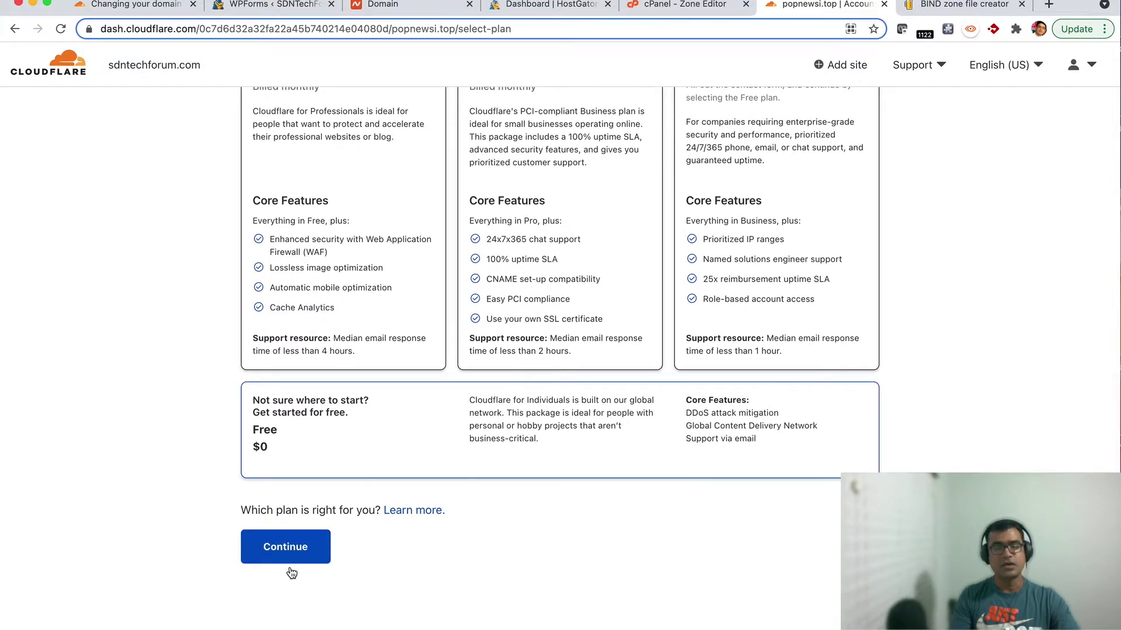
{"action": "left_click", "coordinate": [303, 557]}
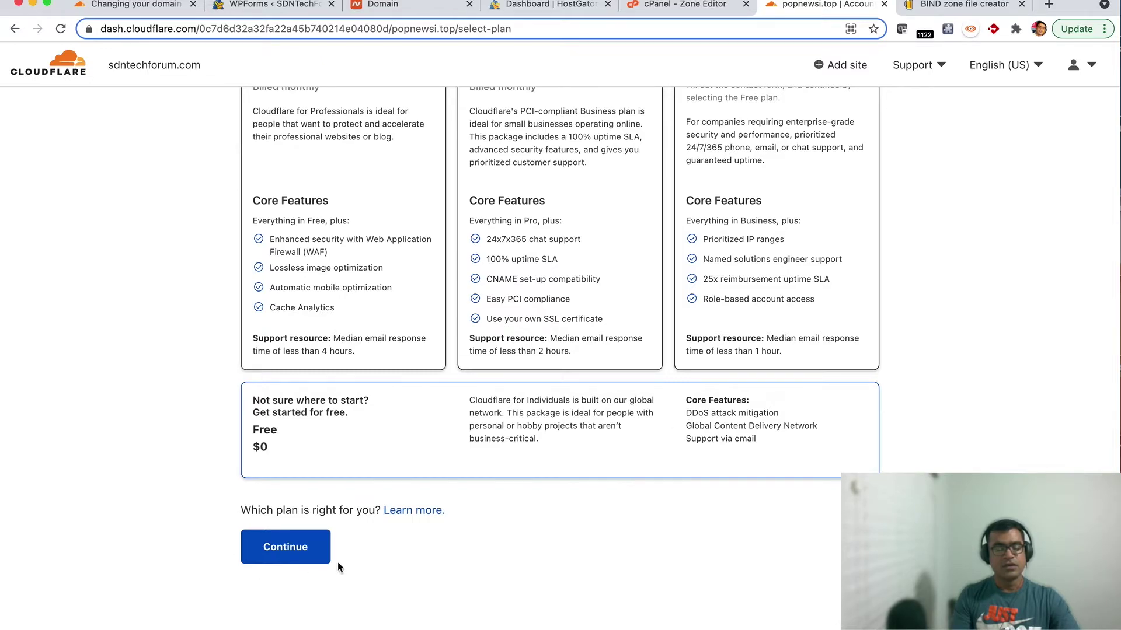
{"action": "left_click", "coordinate": [293, 550]}
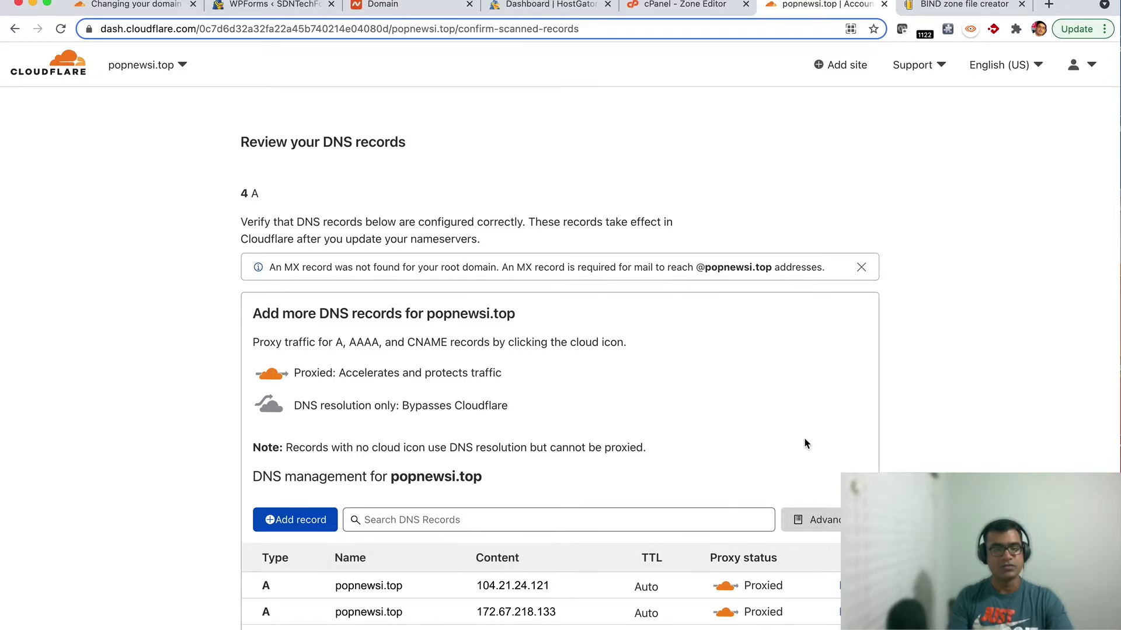
Review the scanned DNS records and proxy statuses for popnewsi.top
{"action": "scroll", "coordinate": [804, 444], "scroll_direction": "down", "scroll_amount": 3}
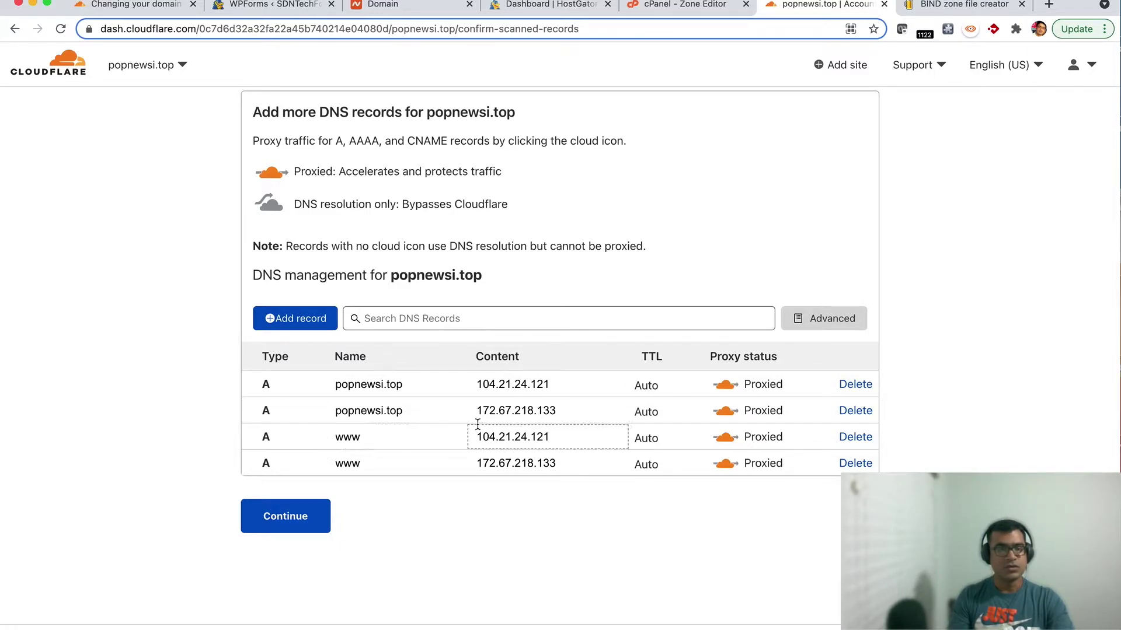
{"action": "scroll", "coordinate": [554, 372], "scroll_direction": "up", "scroll_amount": 4}
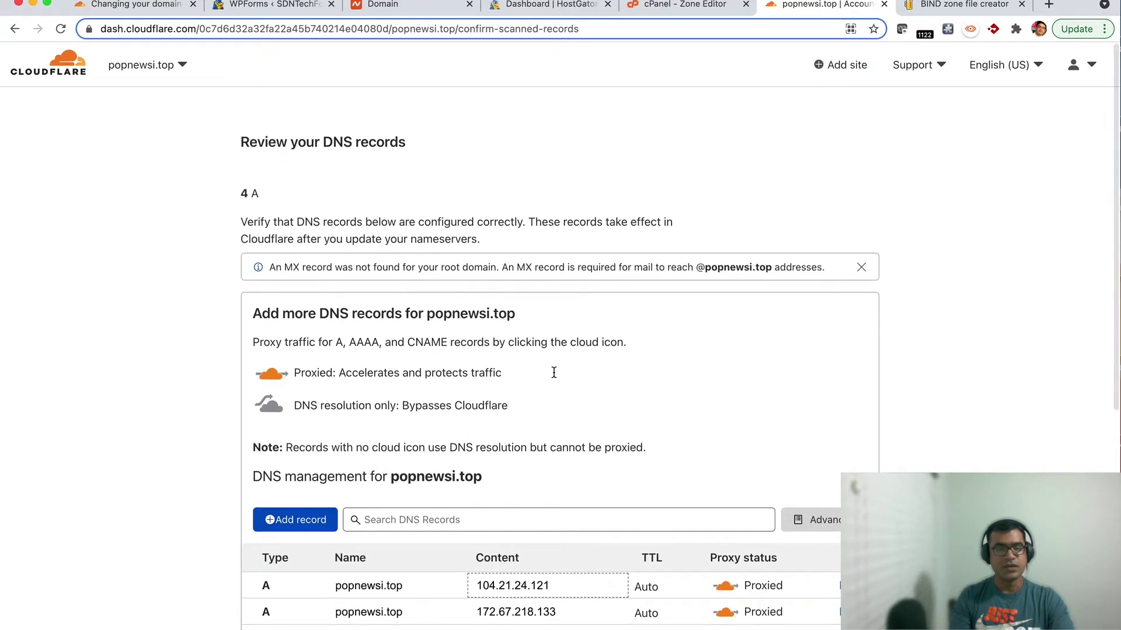
{"action": "scroll", "coordinate": [553, 372], "scroll_direction": "down", "scroll_amount": 7}
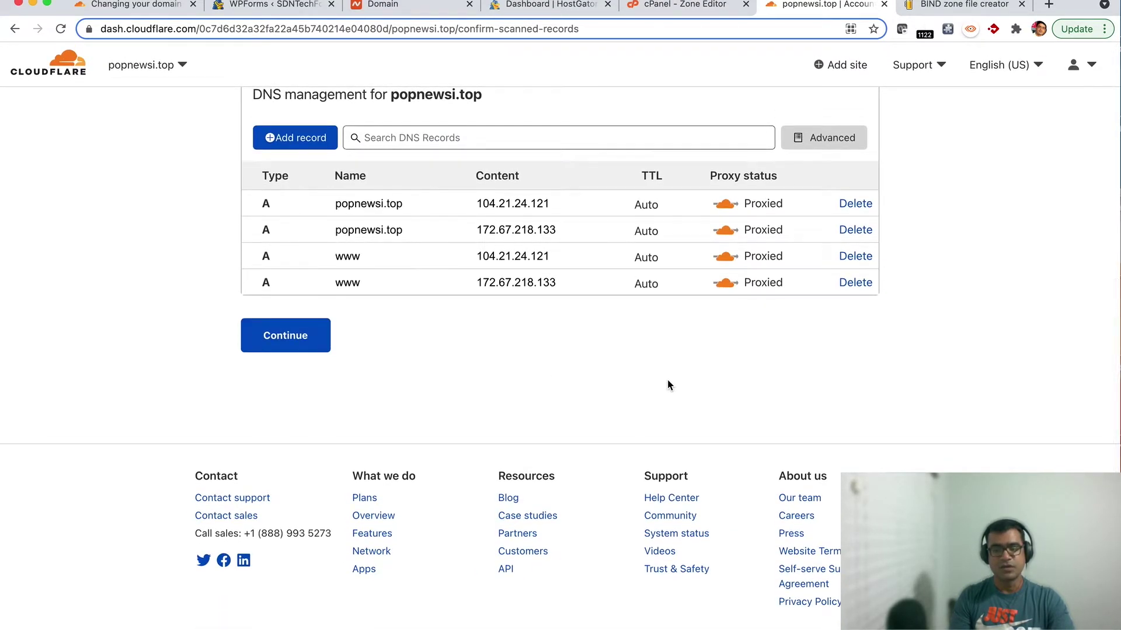
{"action": "scroll", "coordinate": [667, 380], "scroll_direction": "up", "scroll_amount": 7}
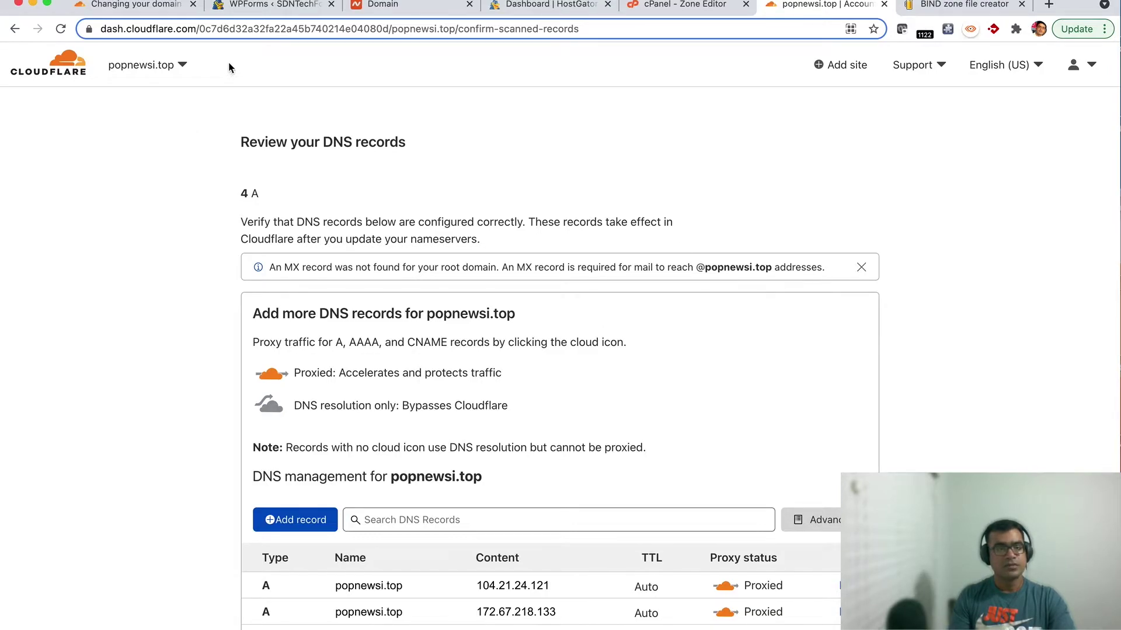
Switch to the sdntechforum.com domain and look through its scanned DNS records
{"action": "left_click", "coordinate": [182, 65]}
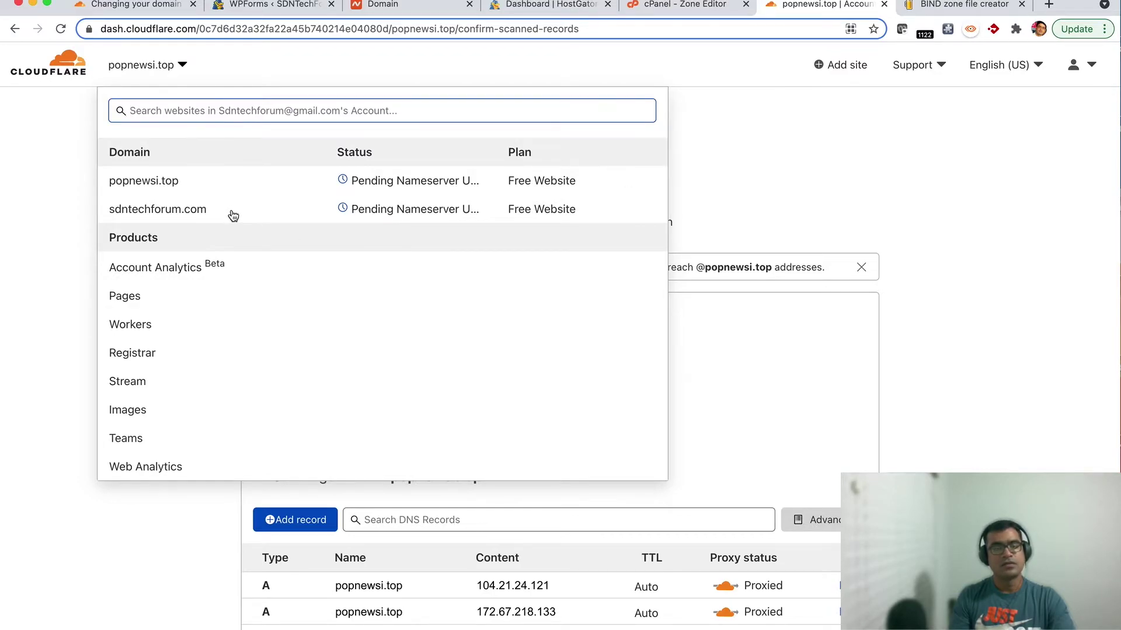
{"action": "left_click", "coordinate": [158, 209]}
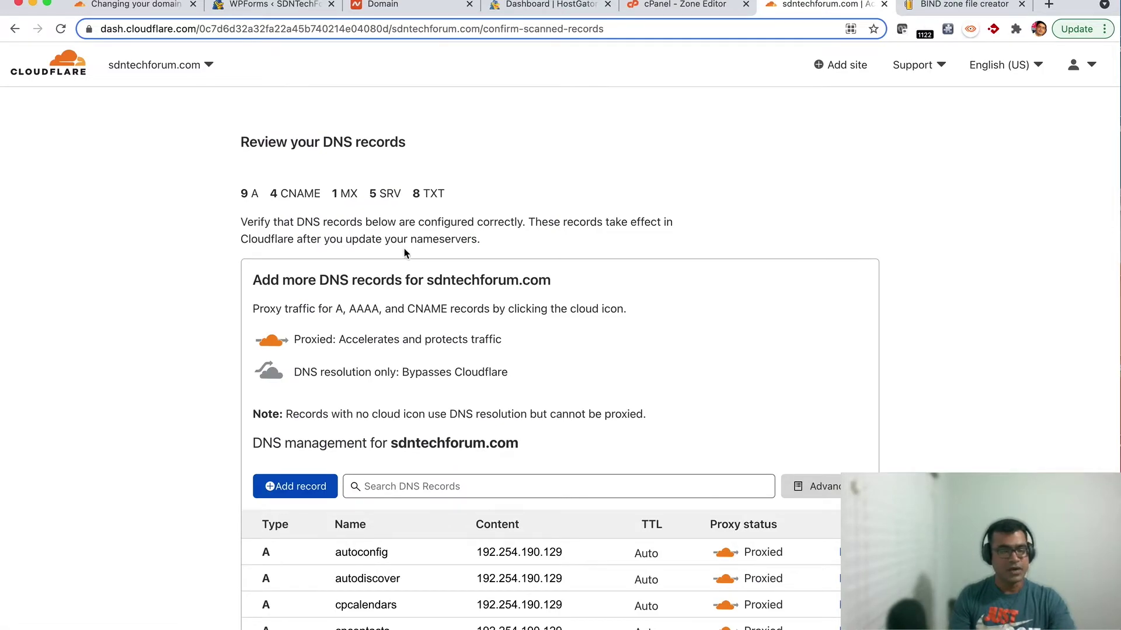
{"action": "scroll", "coordinate": [405, 251], "scroll_direction": "down", "scroll_amount": 10}
{"action": "scroll", "coordinate": [404, 251], "scroll_direction": "up", "scroll_amount": 12}
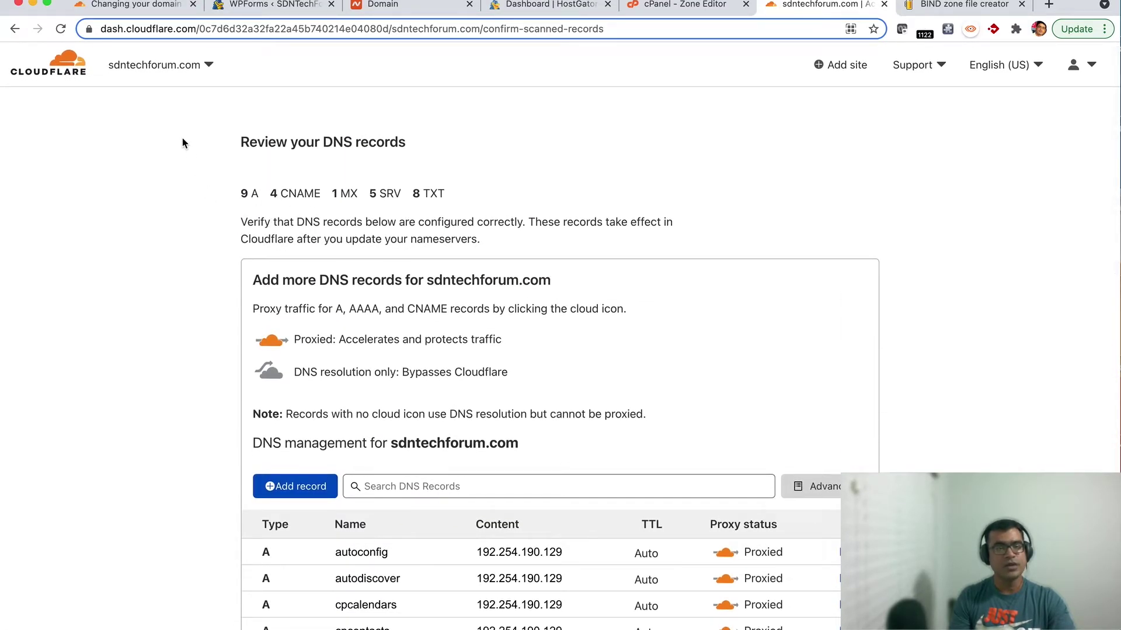
Return to the account home, look over the listed sites and products, and open sdntechforum.com
{"action": "left_click", "coordinate": [63, 78]}
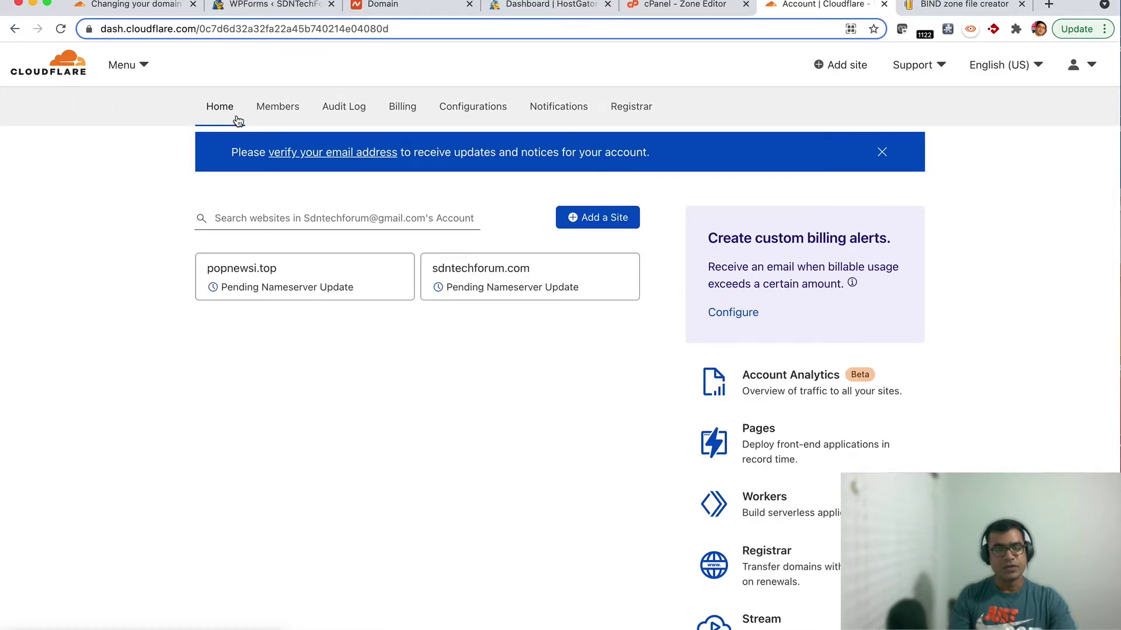
{"action": "right_click", "coordinate": [390, 270]}
{"action": "left_click", "coordinate": [280, 342]}
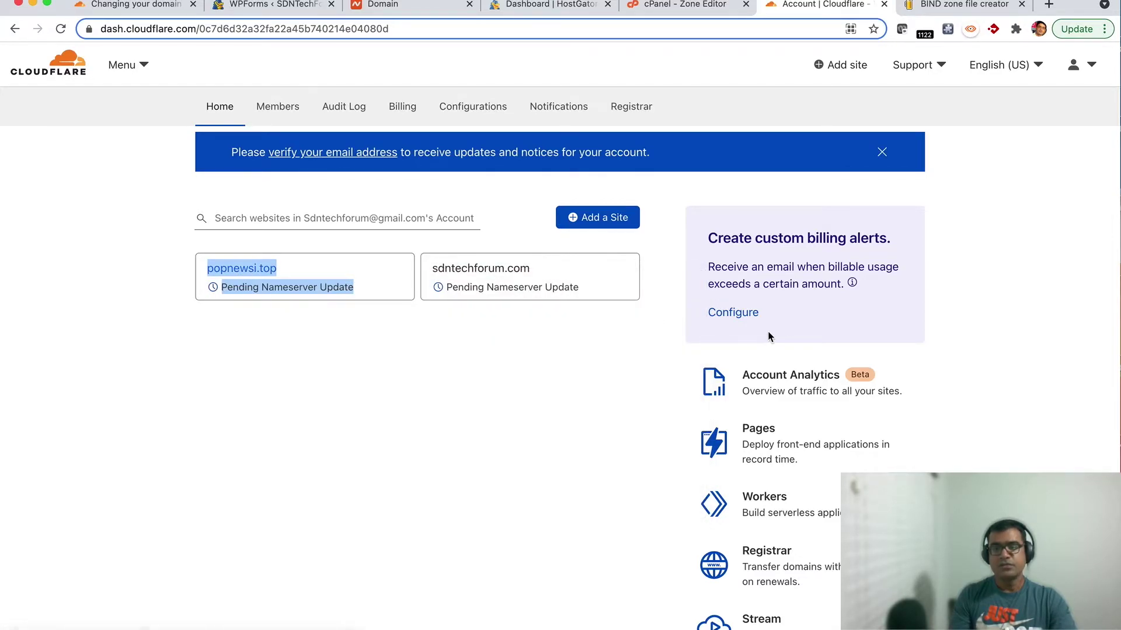
{"action": "scroll", "coordinate": [829, 320], "scroll_direction": "down", "scroll_amount": 2}
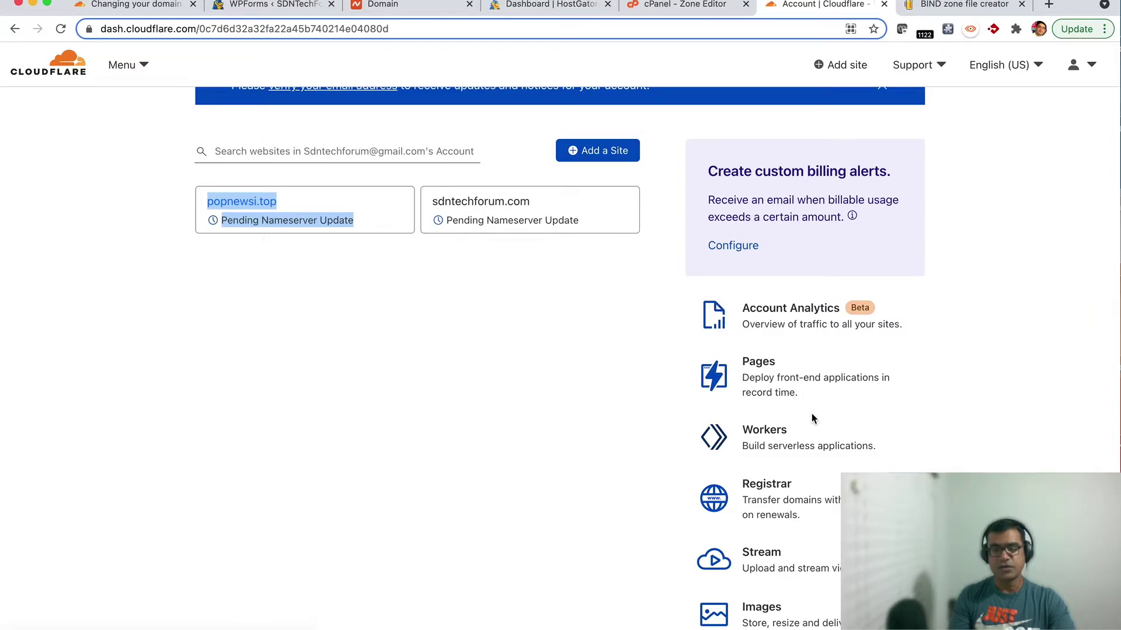
{"action": "scroll", "coordinate": [812, 412], "scroll_direction": "down", "scroll_amount": 5}
{"action": "scroll", "coordinate": [813, 412], "scroll_direction": "down", "scroll_amount": 4}
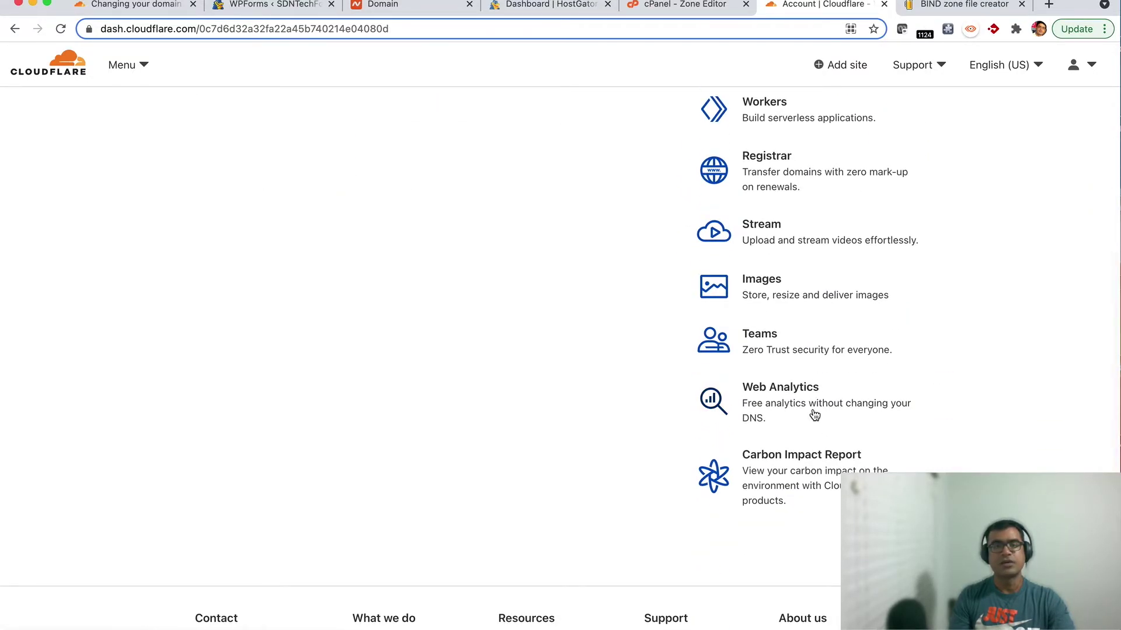
{"action": "scroll", "coordinate": [817, 416], "scroll_direction": "up", "scroll_amount": 10}
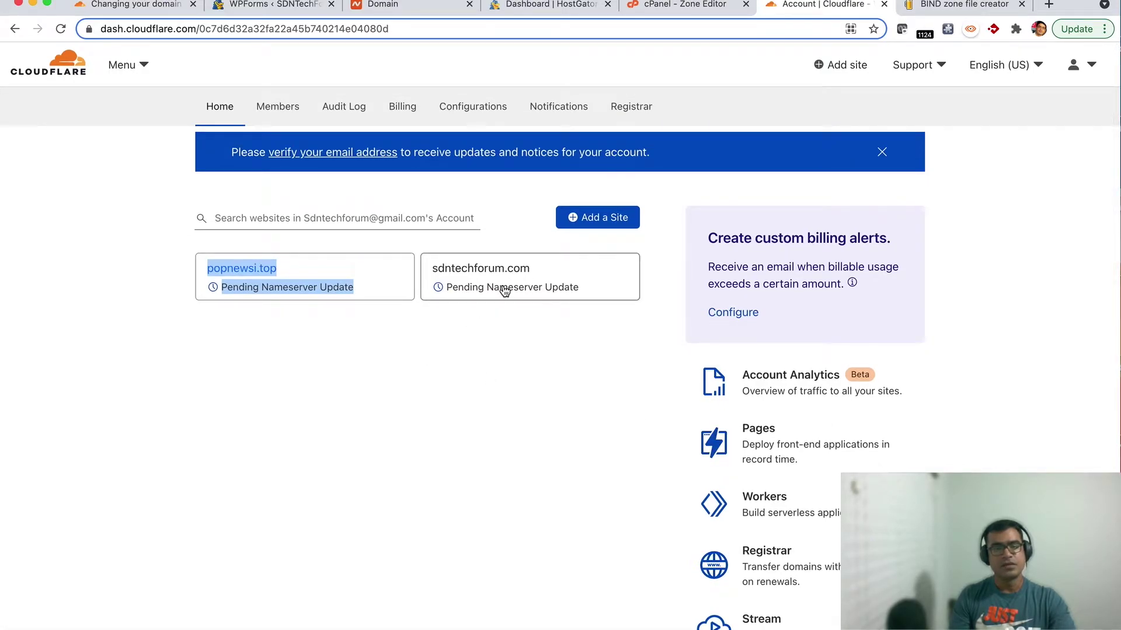
{"action": "left_click", "coordinate": [543, 283]}
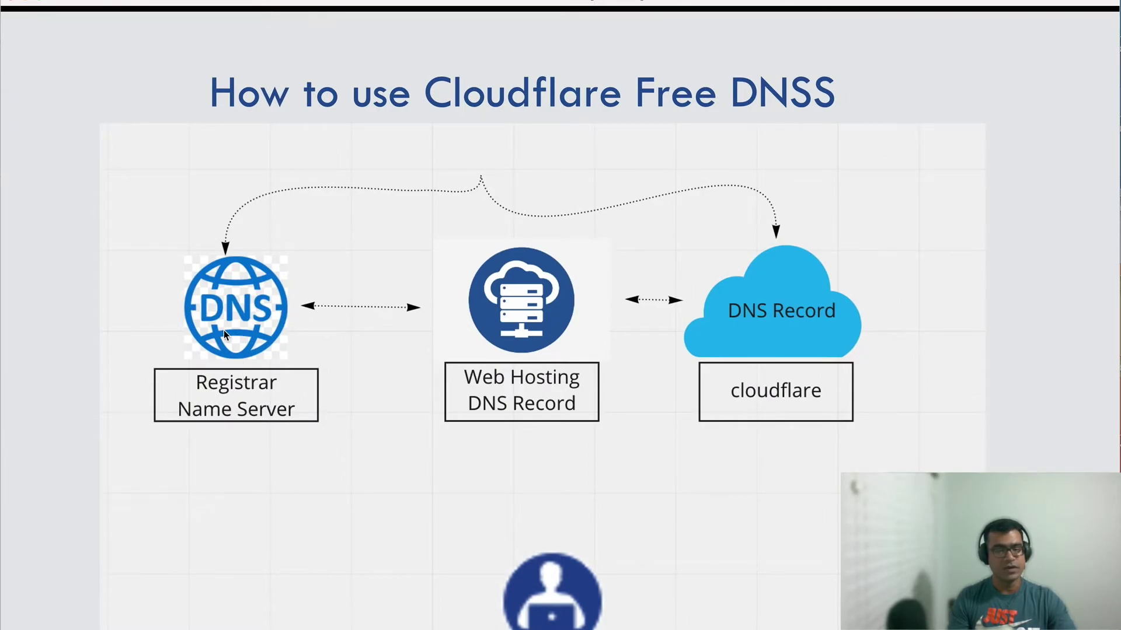
{"action": "left_click", "coordinate": [563, 573]}
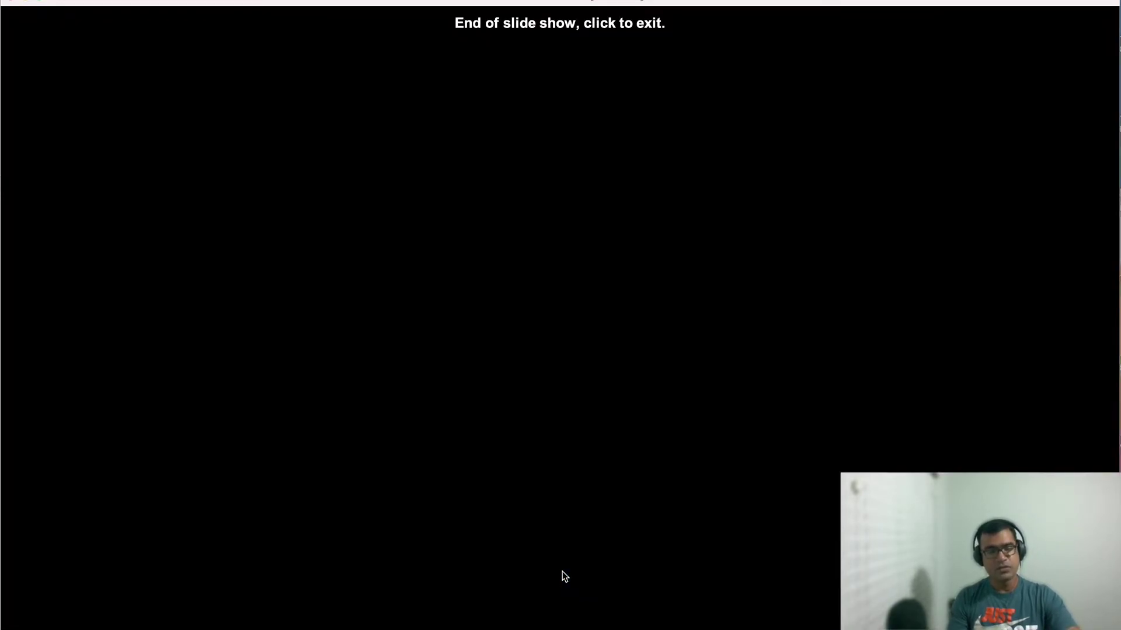
{"action": "key", "text": "Left"}
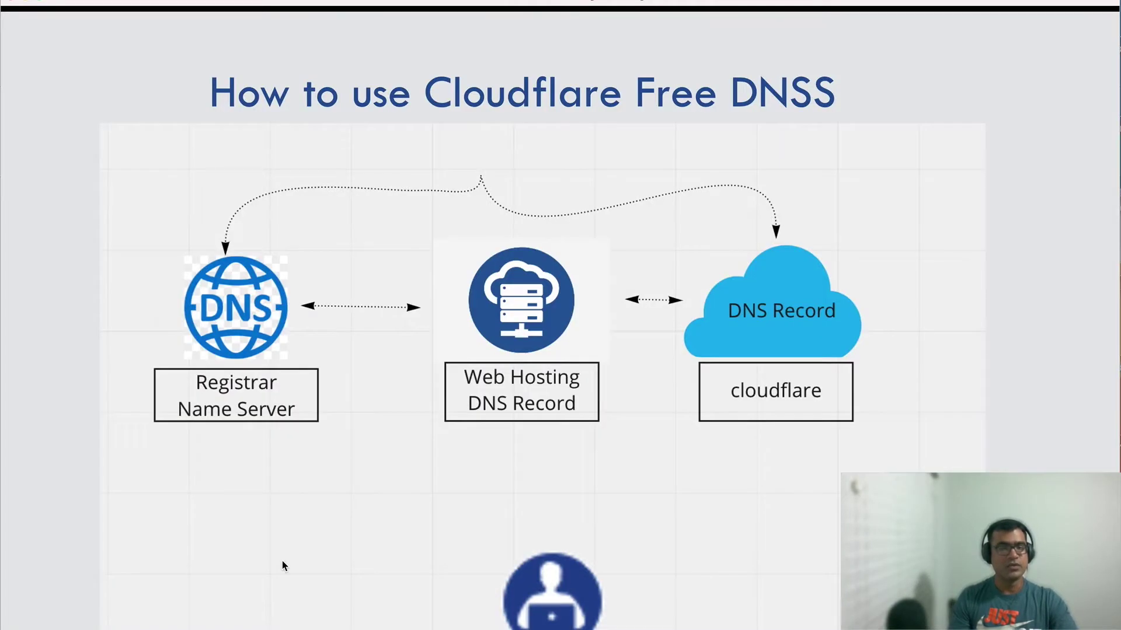
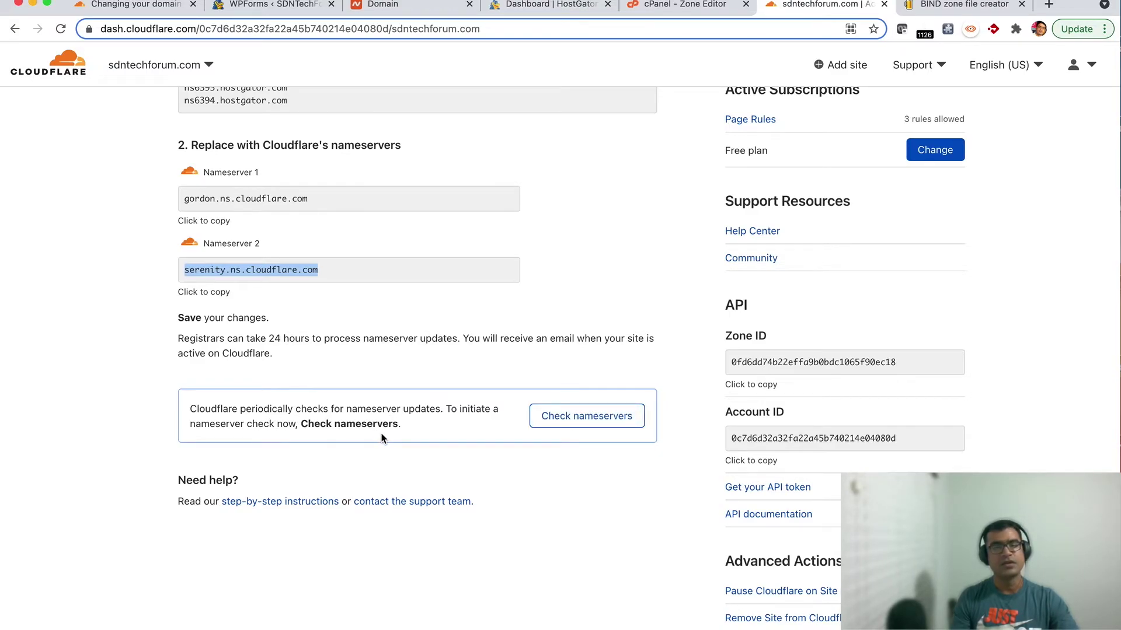
Review the nameserver setup instructions on the sdntechforum.com overview page
{"action": "scroll", "coordinate": [497, 411], "scroll_direction": "up", "scroll_amount": 3}
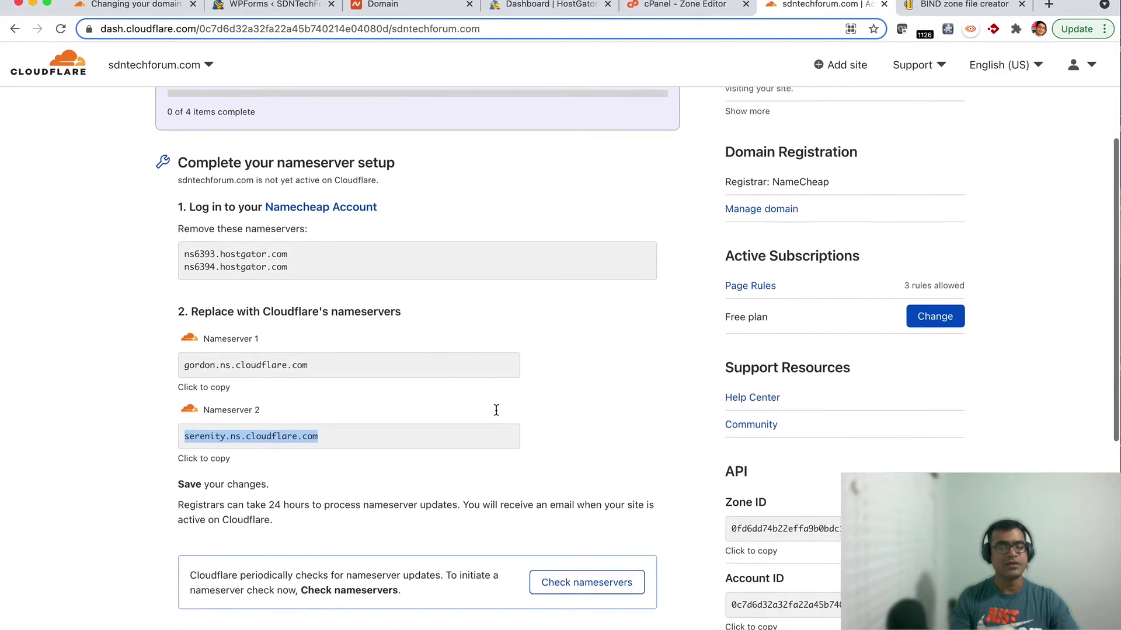
{"action": "scroll", "coordinate": [496, 411], "scroll_direction": "up", "scroll_amount": 3}
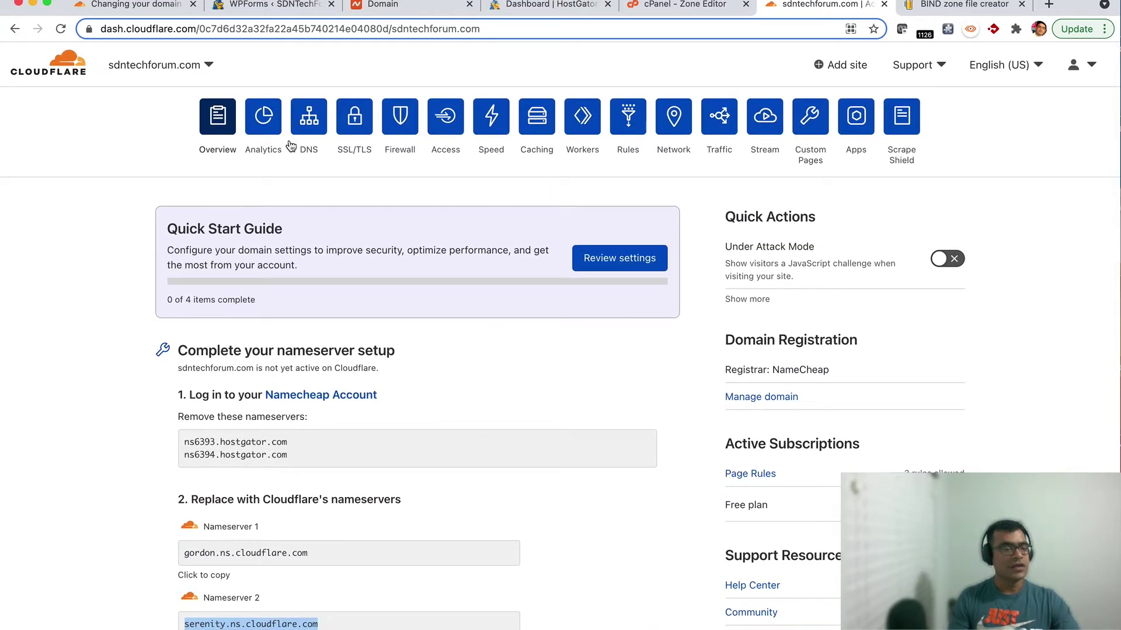
Review the web traffic analytics for sdntechforum.com, including requests, traffic by country and shared stats
{"action": "left_click", "coordinate": [263, 126]}
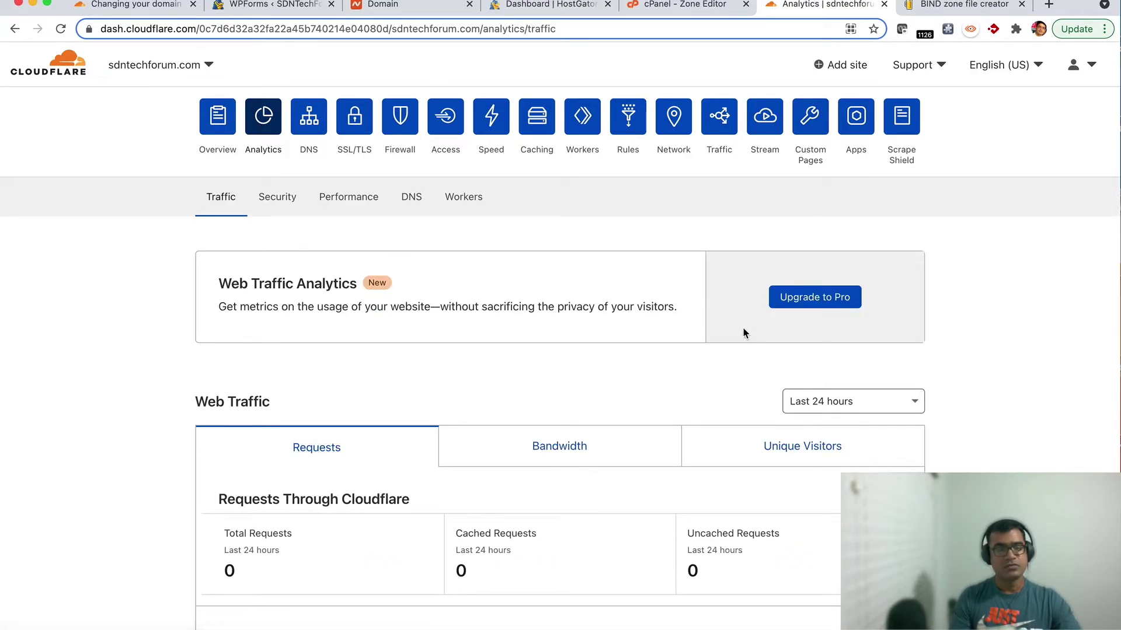
{"action": "scroll", "coordinate": [650, 309], "scroll_direction": "down", "scroll_amount": 5}
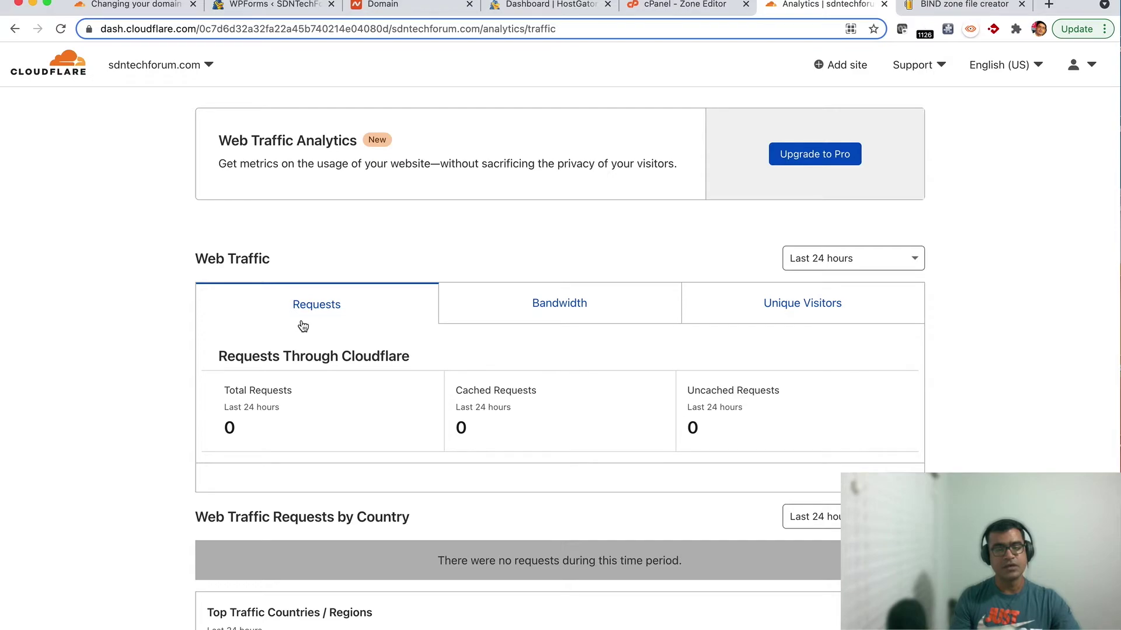
{"action": "scroll", "coordinate": [303, 325], "scroll_direction": "down", "scroll_amount": 10}
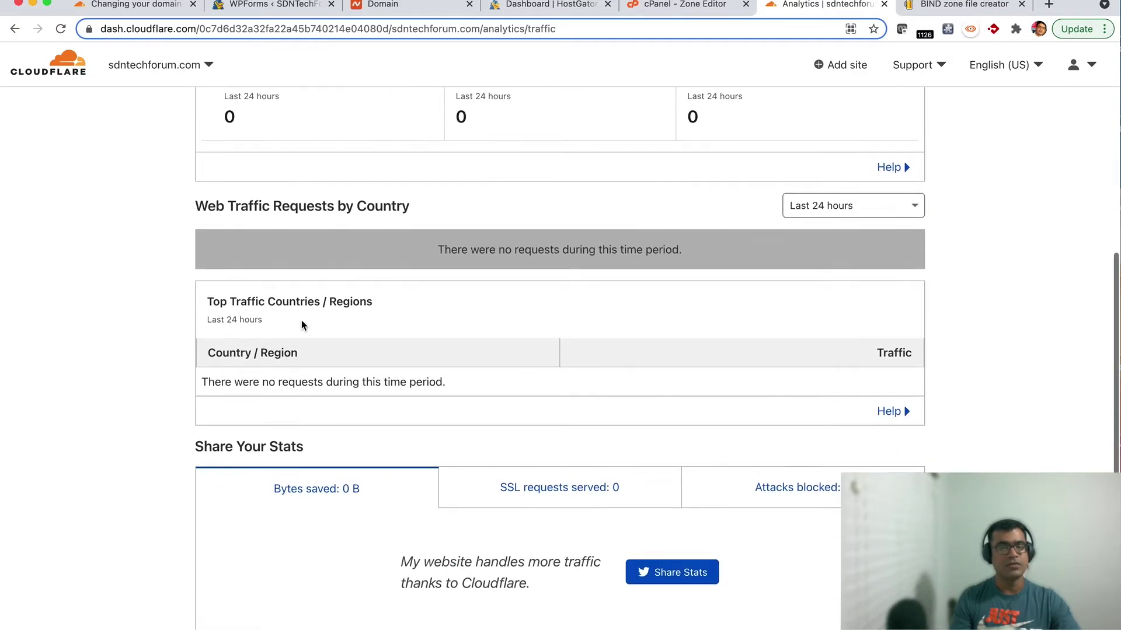
{"action": "scroll", "coordinate": [636, 301], "scroll_direction": "up", "scroll_amount": 10}
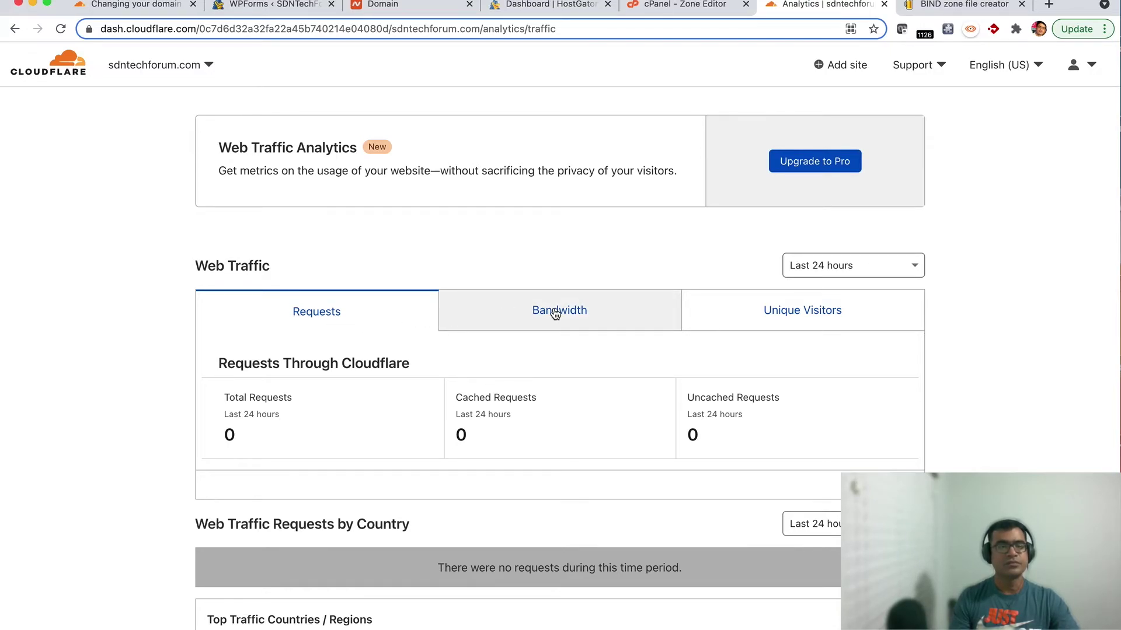
{"action": "scroll", "coordinate": [555, 313], "scroll_direction": "up", "scroll_amount": 3}
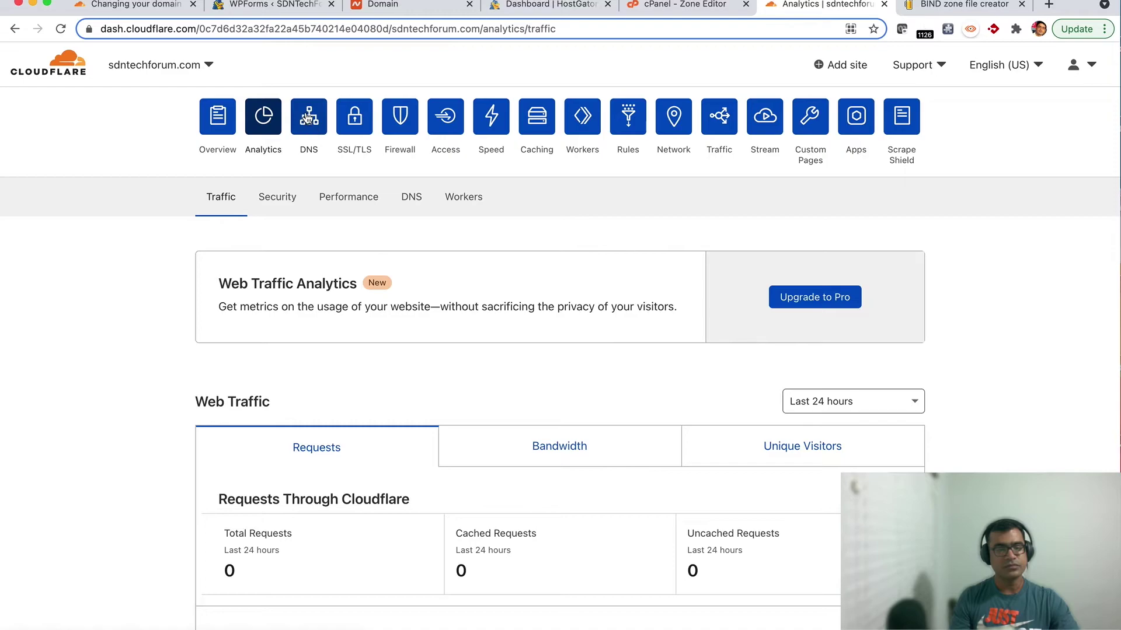
View the DNS management page and examine the SSL/TLS encryption modes and the SSL/TLS Recommender
{"action": "left_click", "coordinate": [308, 117]}
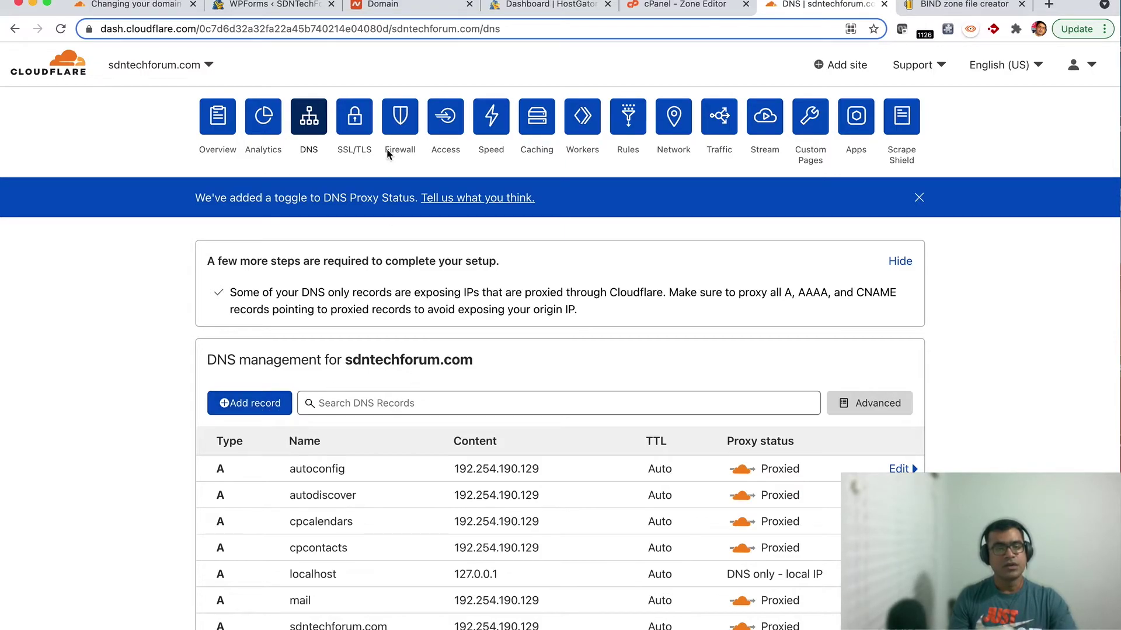
{"action": "left_click", "coordinate": [355, 129]}
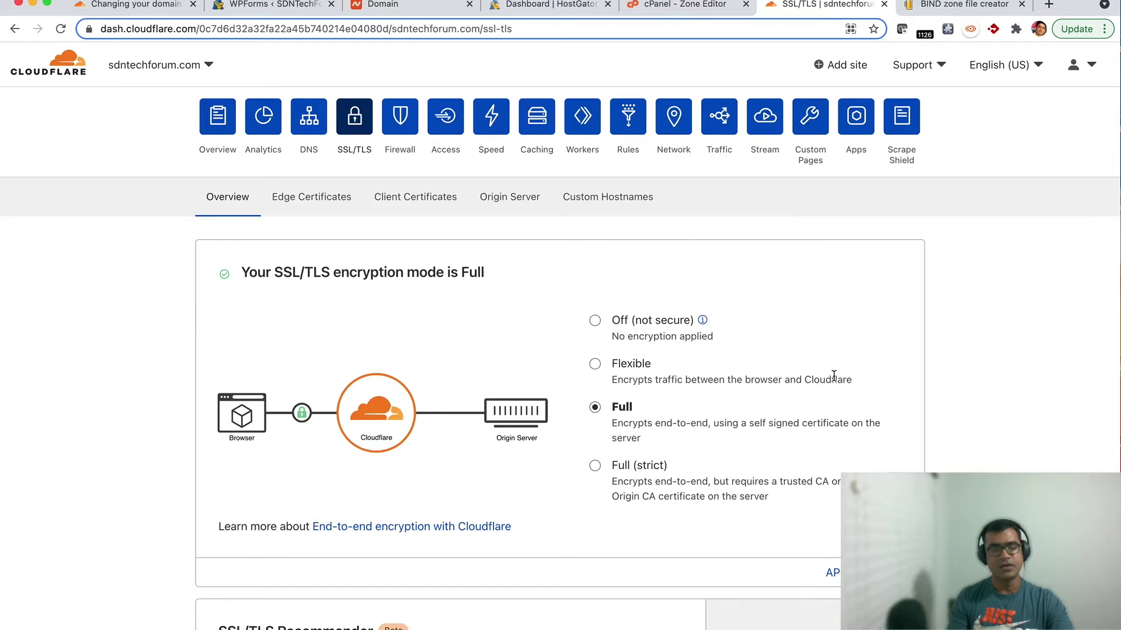
{"action": "scroll", "coordinate": [833, 376], "scroll_direction": "down", "scroll_amount": 10}
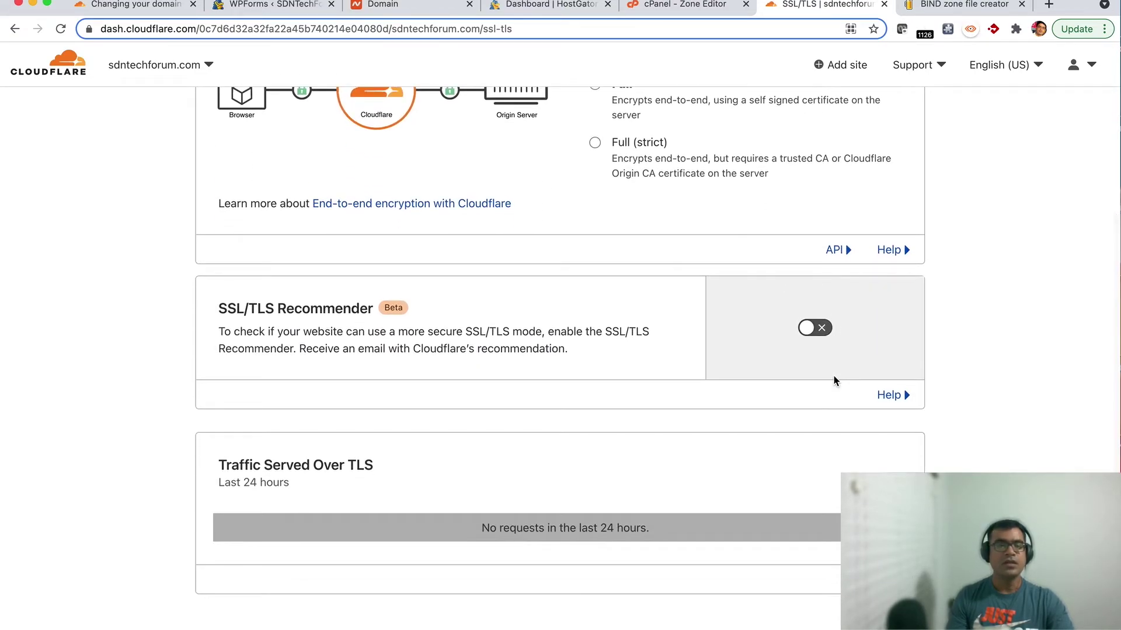
{"action": "scroll", "coordinate": [833, 380], "scroll_direction": "up", "scroll_amount": 10}
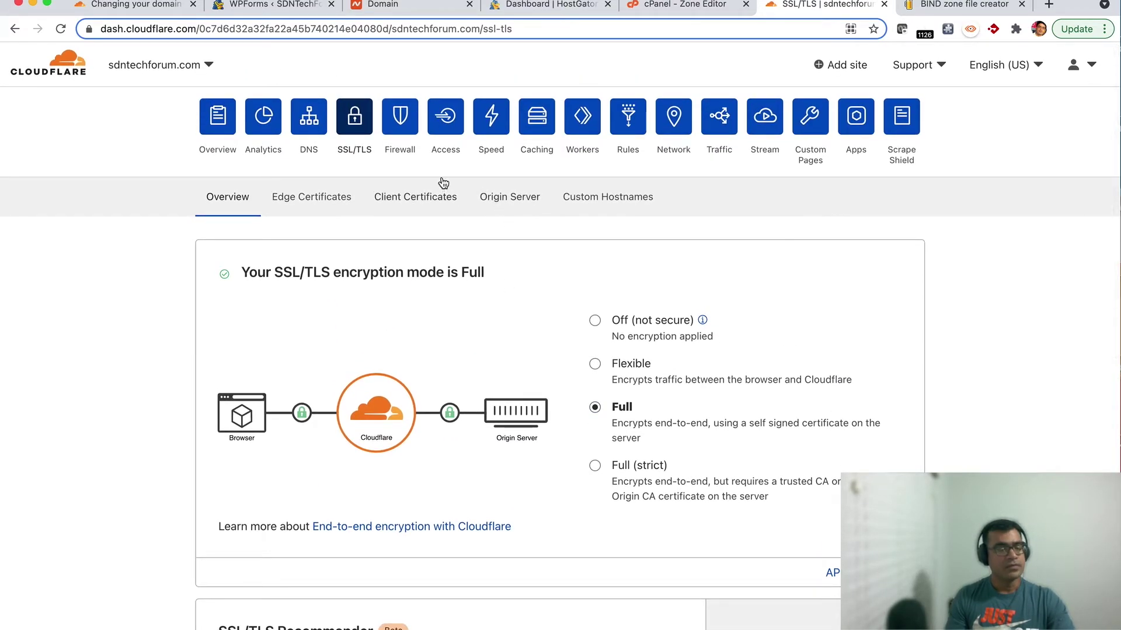
Look through the firewall events, the Managed Rules page and the Firewall Rules allowance
{"action": "left_click", "coordinate": [399, 118]}
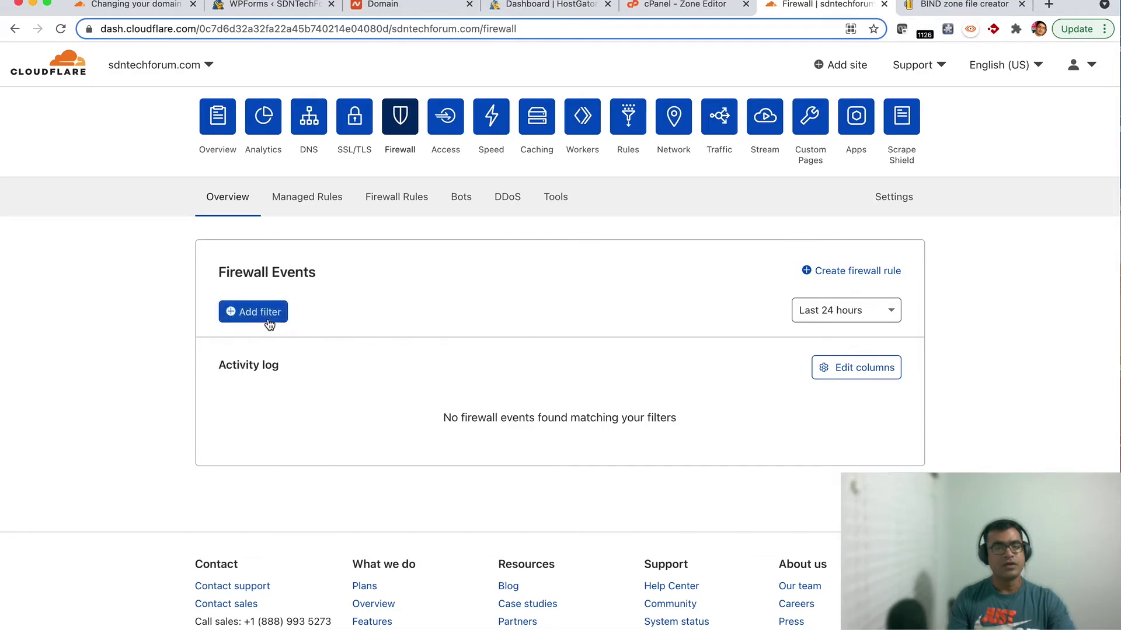
{"action": "left_click", "coordinate": [318, 201]}
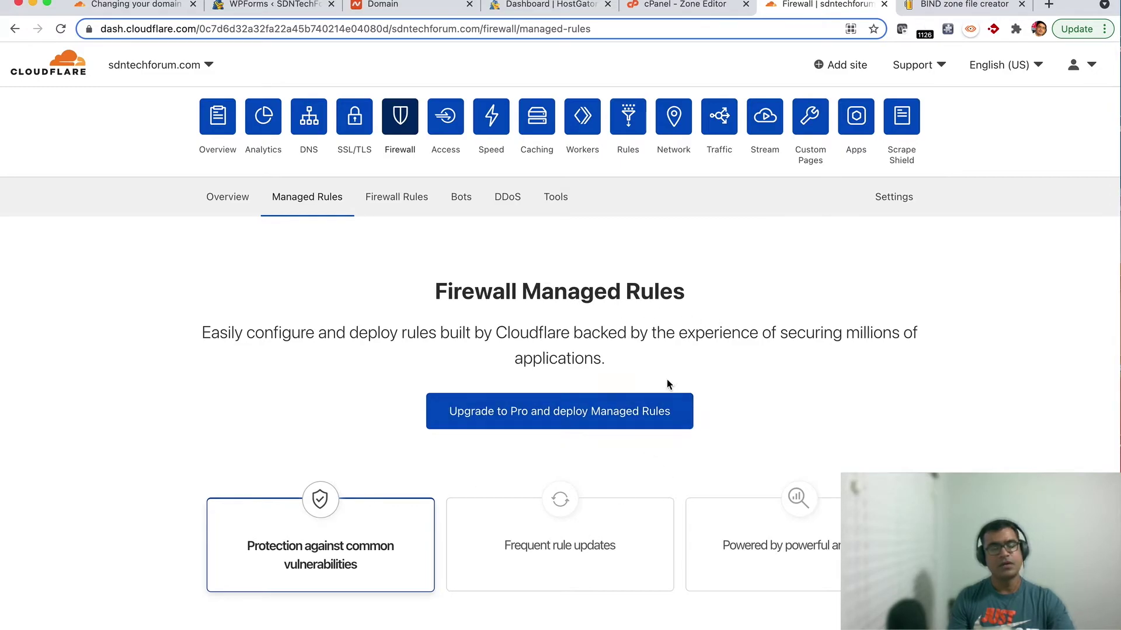
{"action": "left_click", "coordinate": [397, 206]}
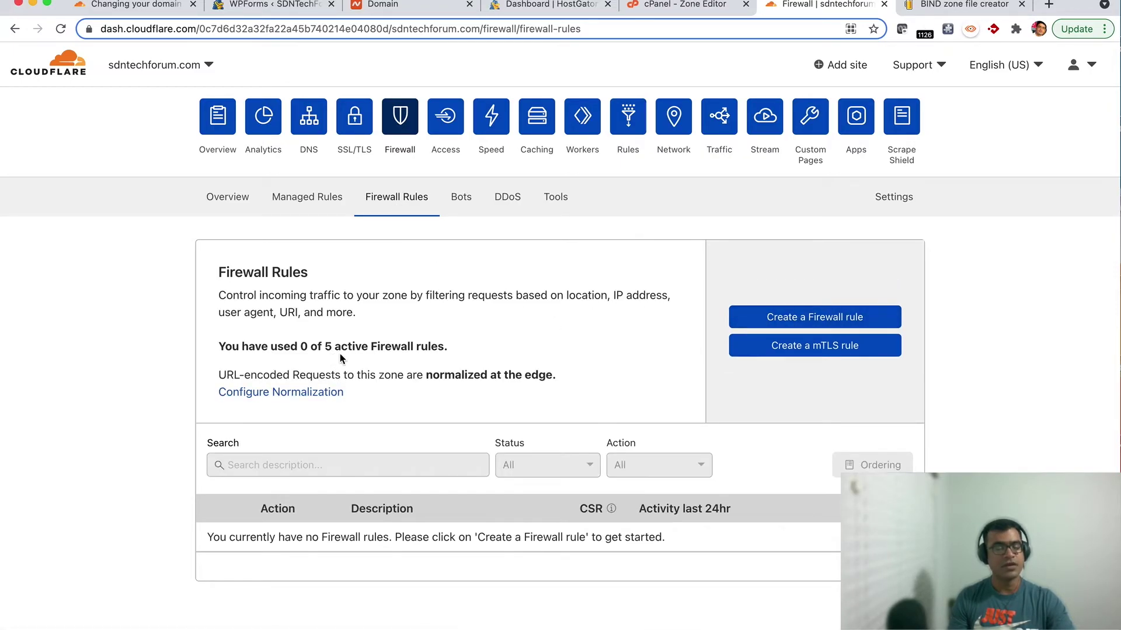
{"action": "left_click_drag", "start_coordinate": [466, 353], "coordinate": [217, 354]}
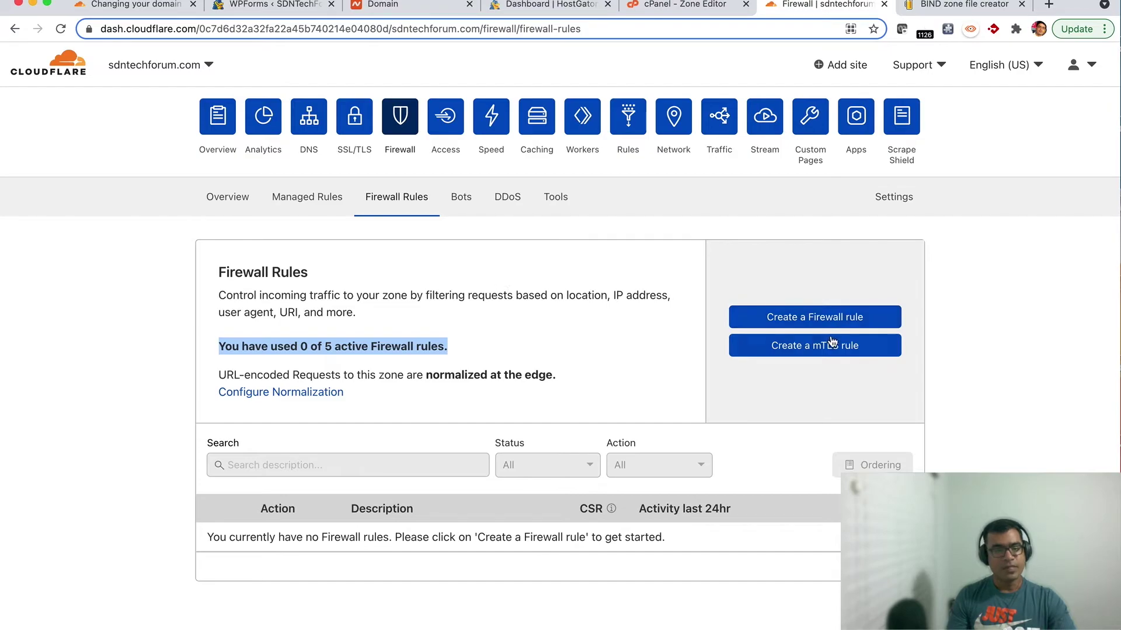
Try out a new firewall rule matching on Country, check its operator and value choices, and return to the rules list without saving
{"action": "left_click", "coordinate": [821, 321]}
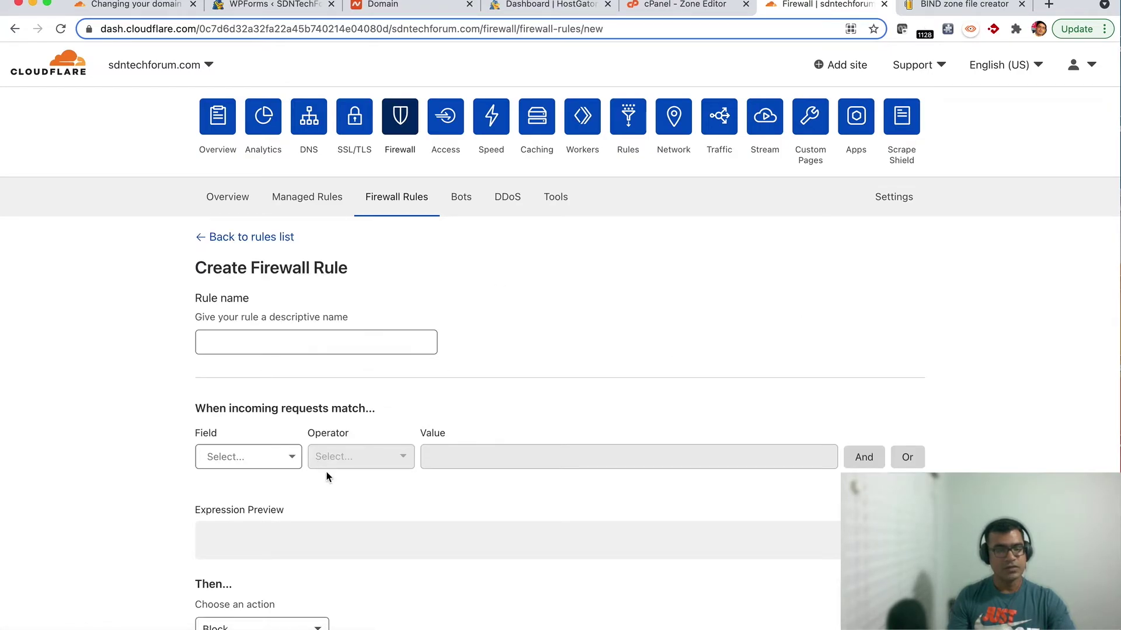
{"action": "left_click", "coordinate": [291, 458]}
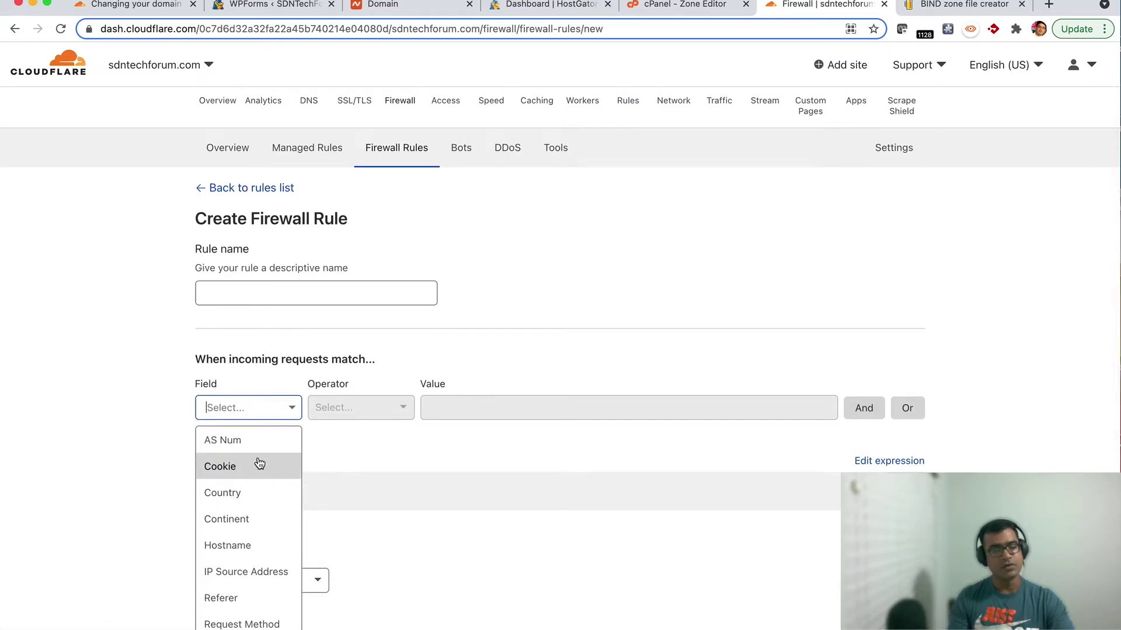
{"action": "left_click", "coordinate": [261, 501]}
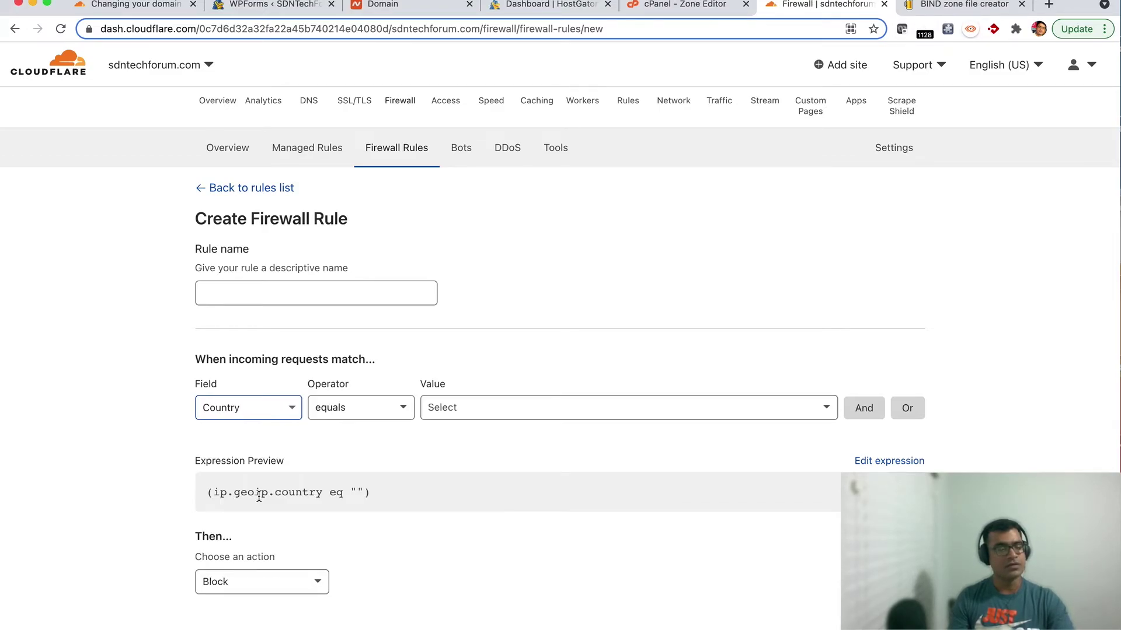
{"action": "left_click", "coordinate": [402, 412]}
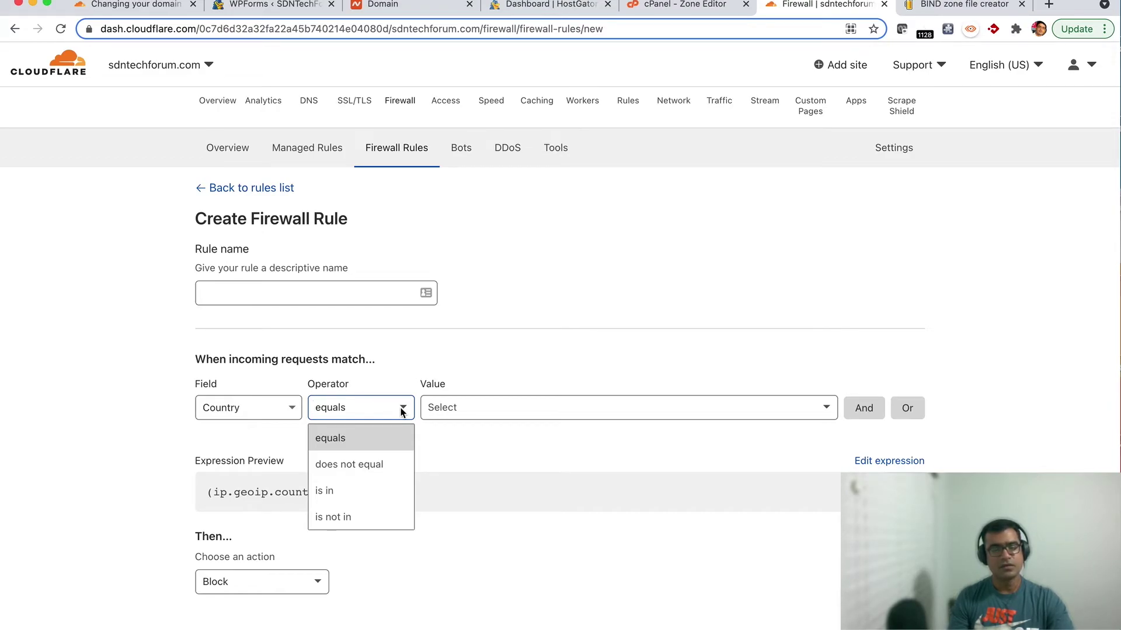
{"action": "left_click", "coordinate": [547, 406]}
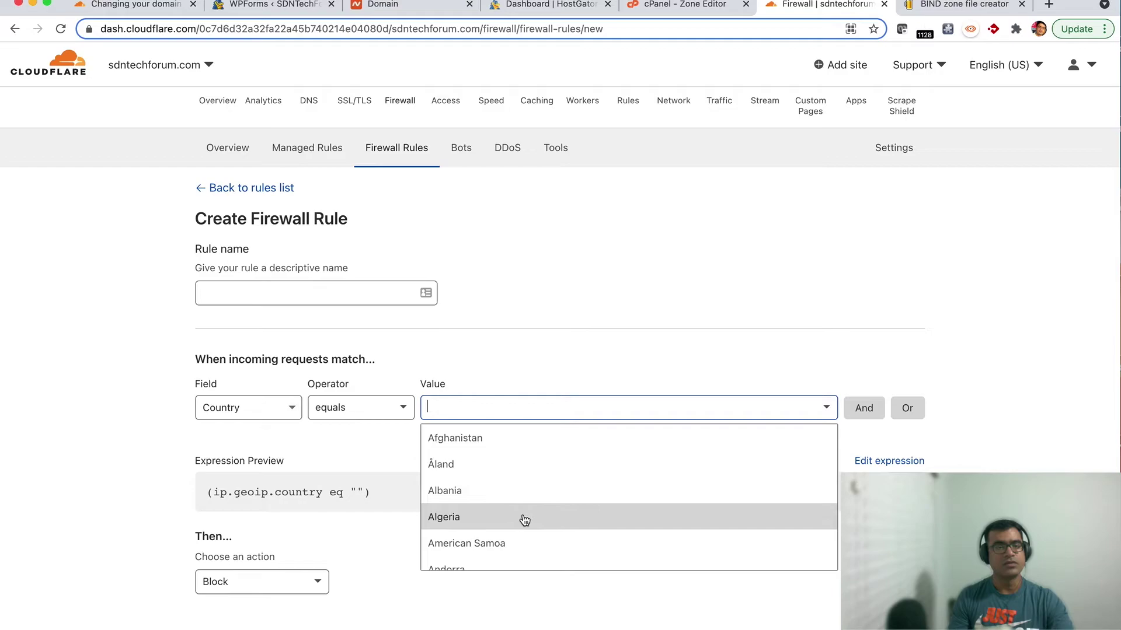
{"action": "left_click", "coordinate": [259, 185]}
{"action": "left_click", "coordinate": [752, 395]}
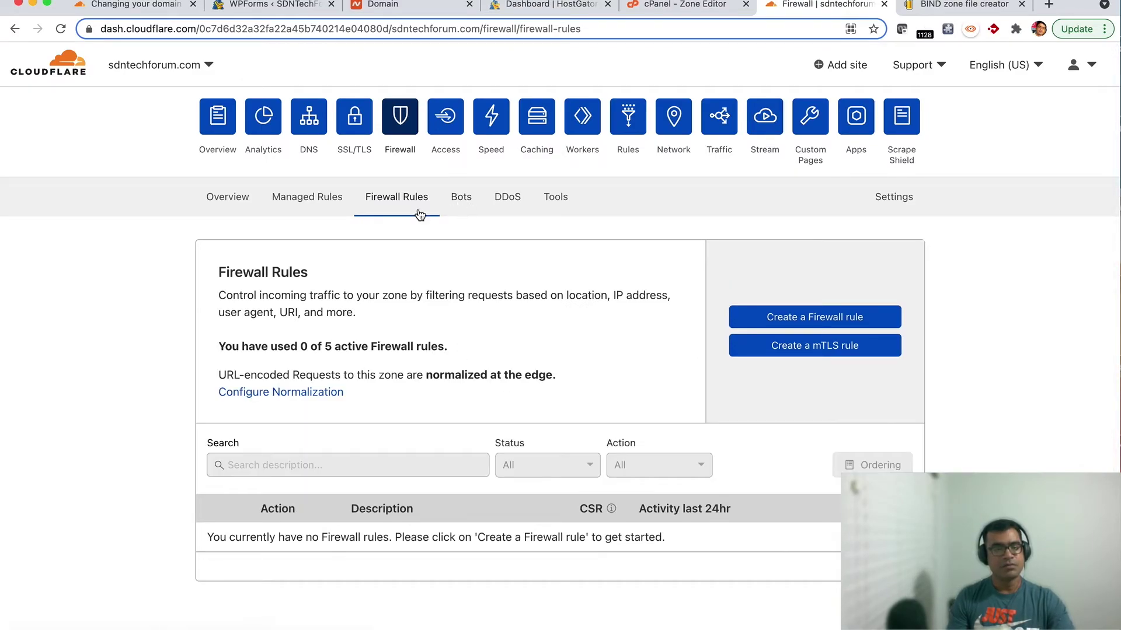
Look over the firewall's Bots, DDoS and Tools pages, including the IP Access Rules and Rate Limiting
{"action": "left_click", "coordinate": [462, 204]}
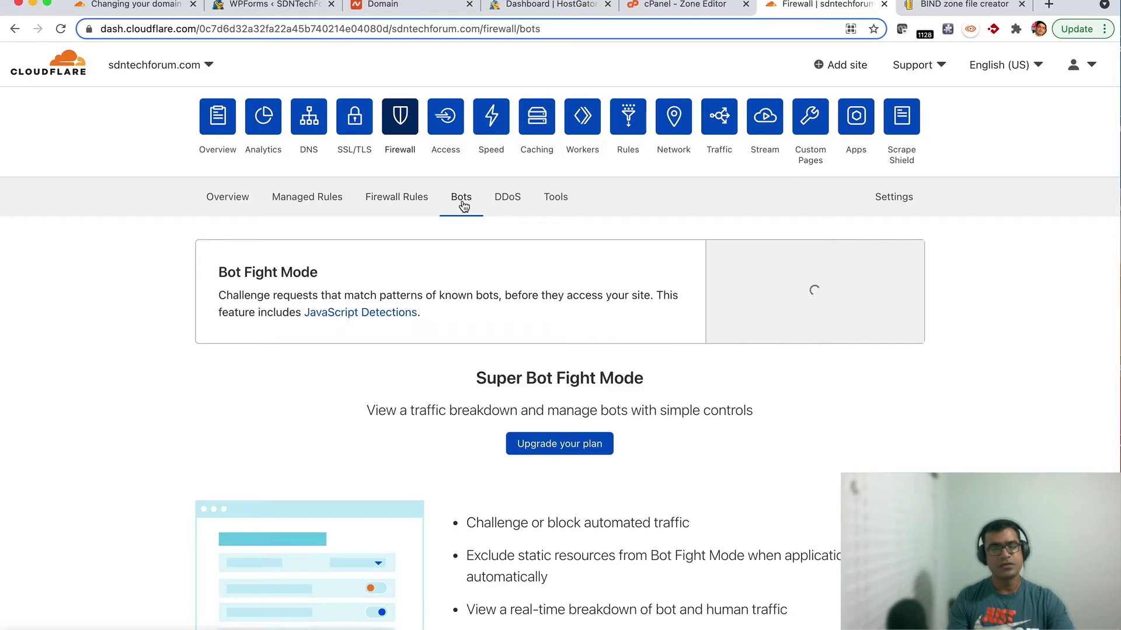
{"action": "left_click", "coordinate": [495, 207]}
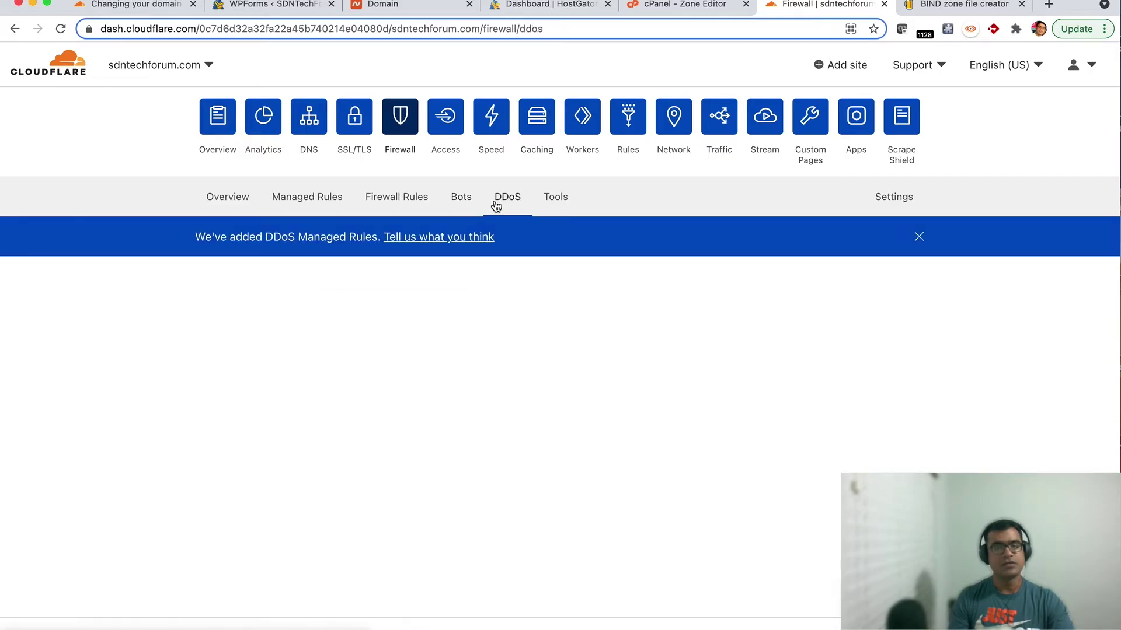
{"action": "left_click", "coordinate": [572, 209]}
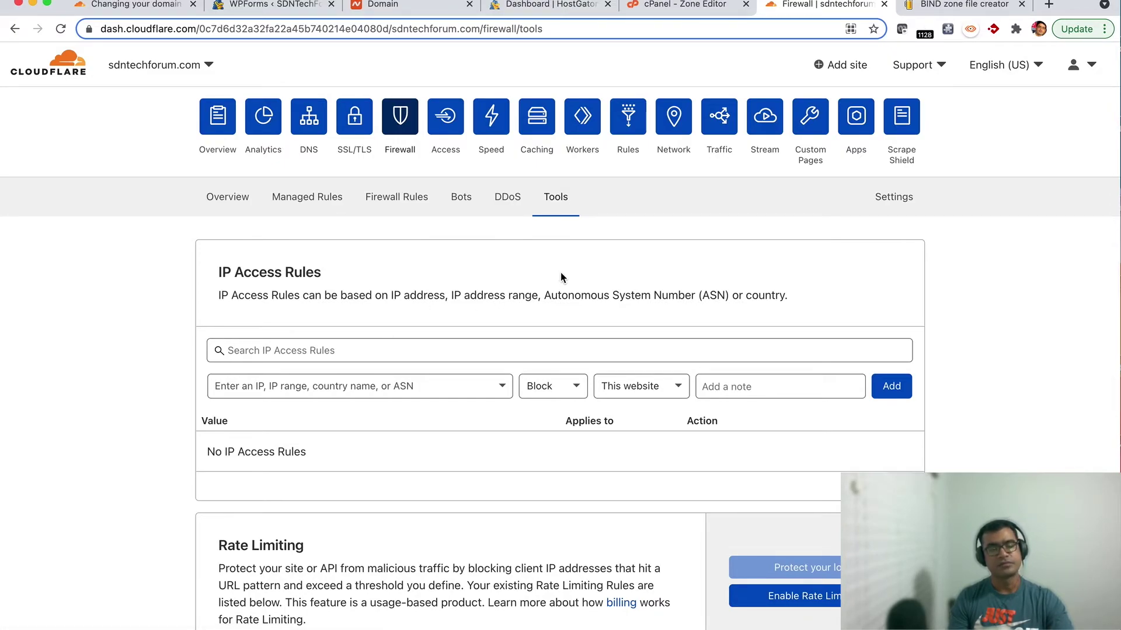
Review the Cloudflare Access page and its features for controlling user access to applications
{"action": "left_click", "coordinate": [448, 121]}
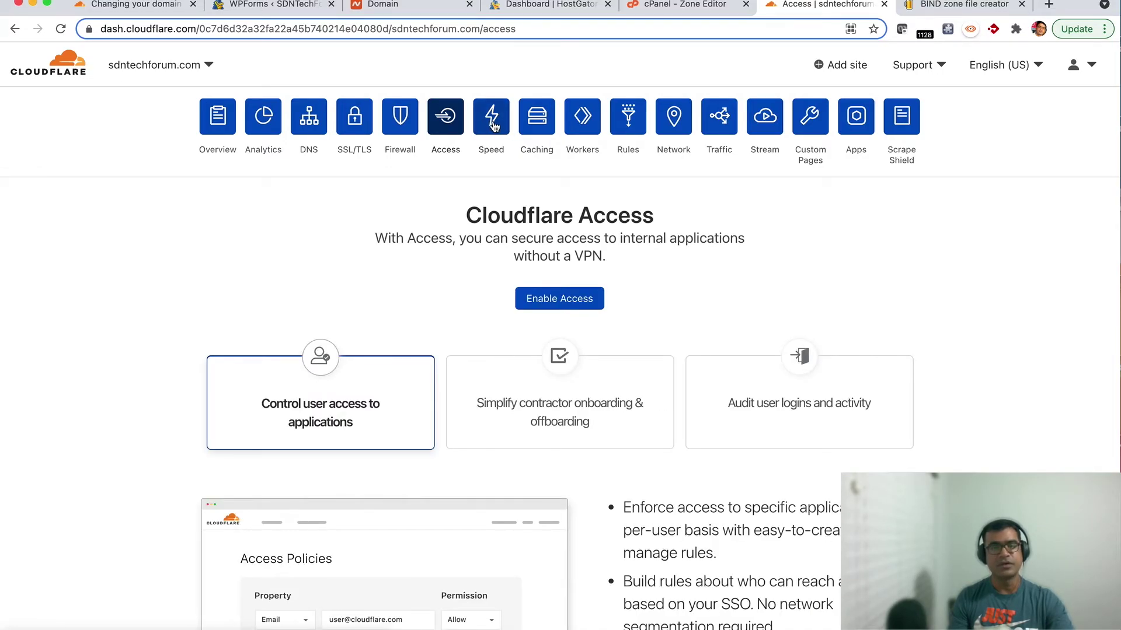
{"action": "scroll", "coordinate": [492, 126], "scroll_direction": "down", "scroll_amount": 2}
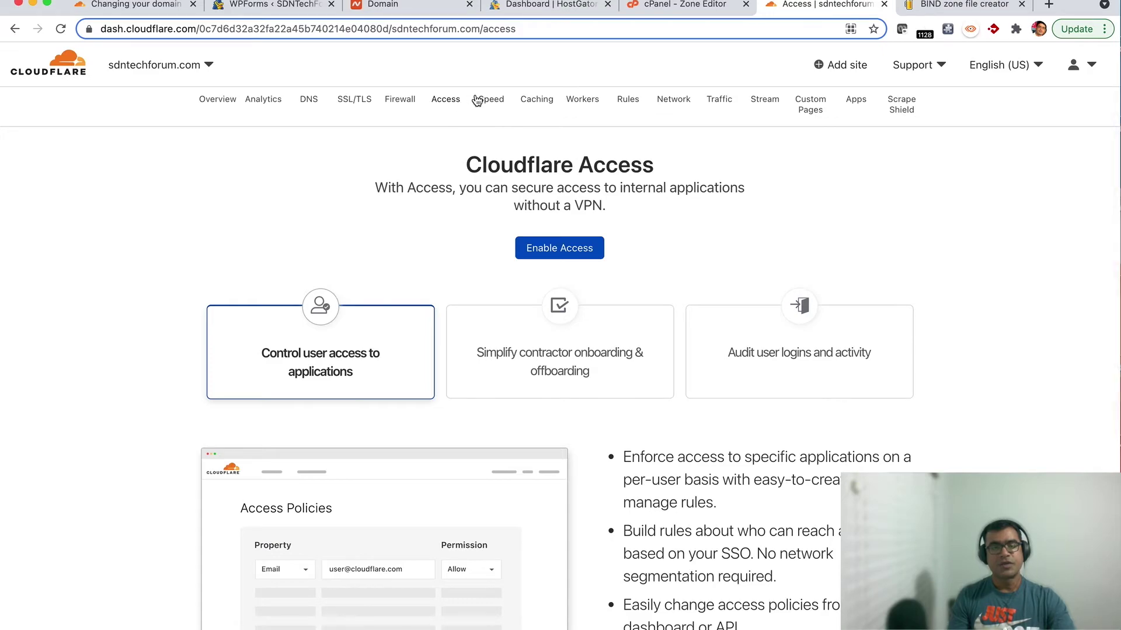
{"action": "scroll", "coordinate": [476, 100], "scroll_direction": "up", "scroll_amount": 2}
Review the Speed overview, expanding the measurement details and reading the recommended optimizations and critical loading times
{"action": "left_click", "coordinate": [496, 131]}
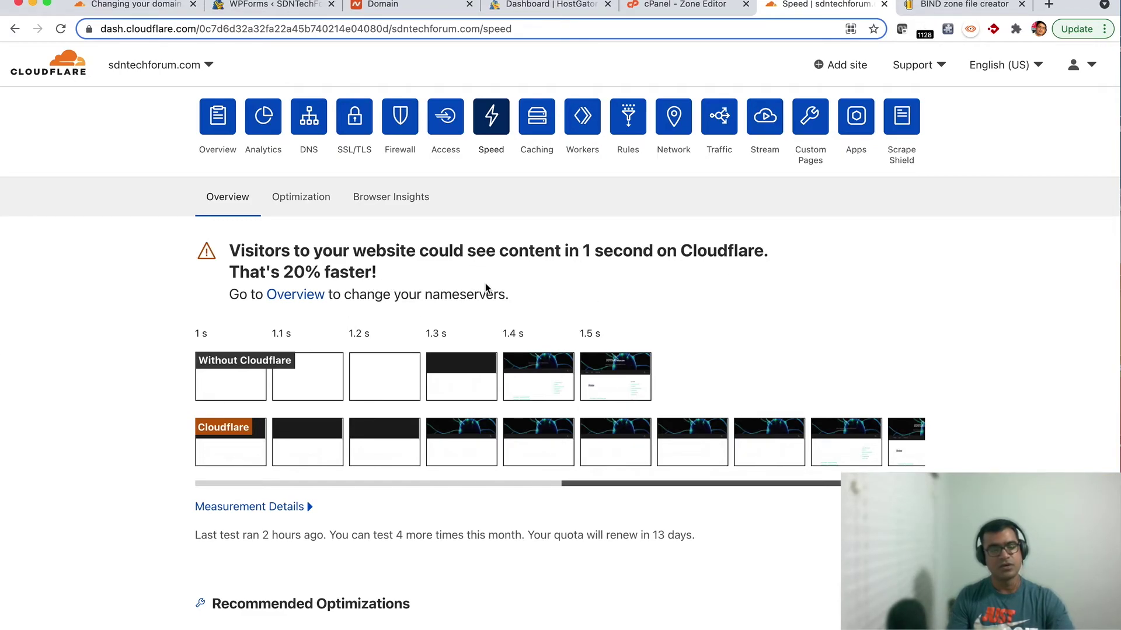
{"action": "scroll", "coordinate": [592, 303], "scroll_direction": "down", "scroll_amount": 3}
{"action": "scroll", "coordinate": [592, 303], "scroll_direction": "down", "scroll_amount": 1}
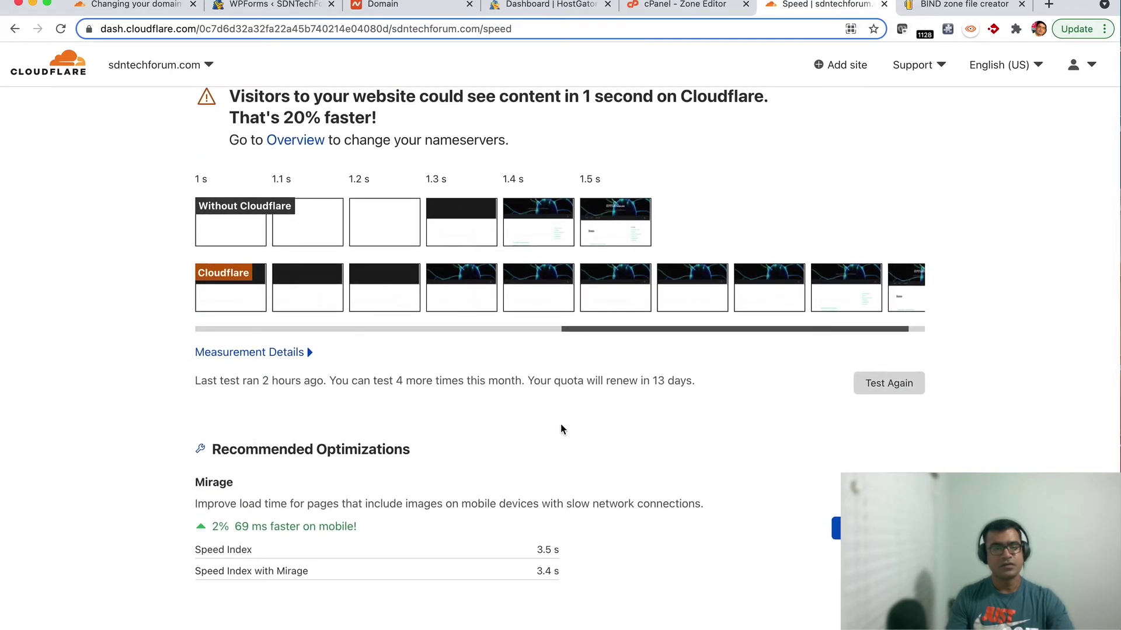
{"action": "left_click", "coordinate": [284, 354]}
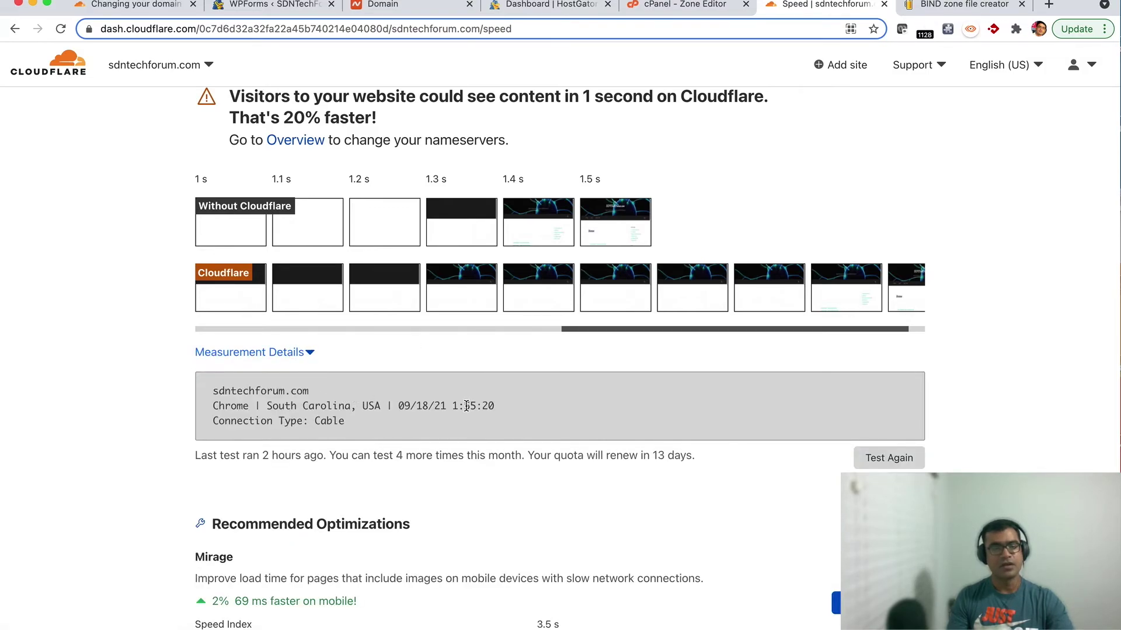
{"action": "scroll", "coordinate": [466, 408], "scroll_direction": "down", "scroll_amount": 5}
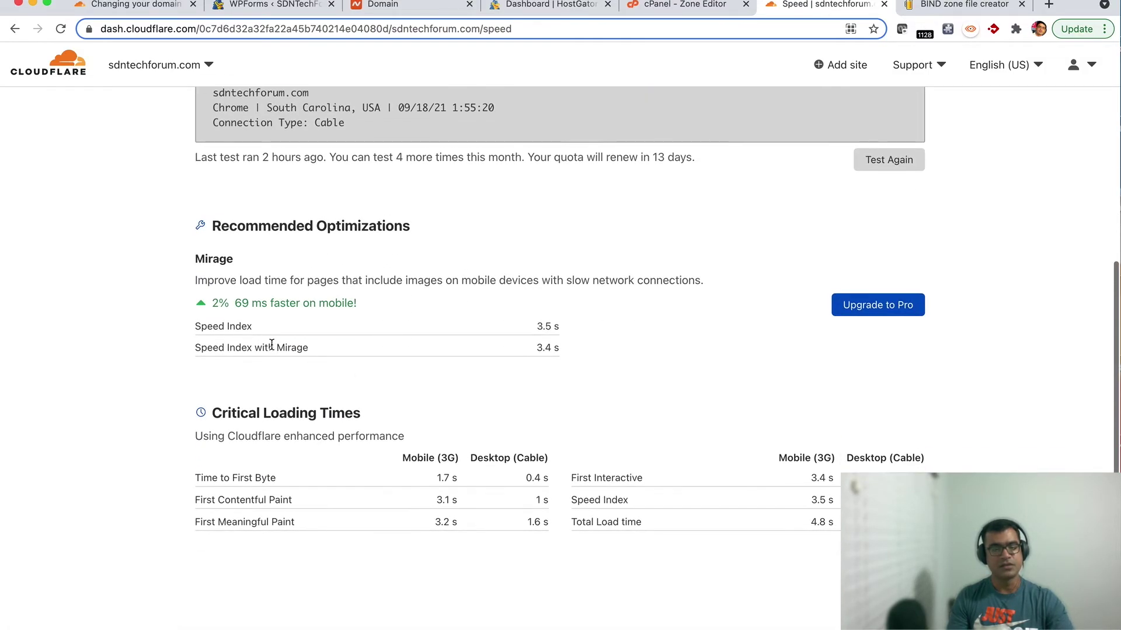
{"action": "scroll", "coordinate": [503, 387], "scroll_direction": "down", "scroll_amount": 2}
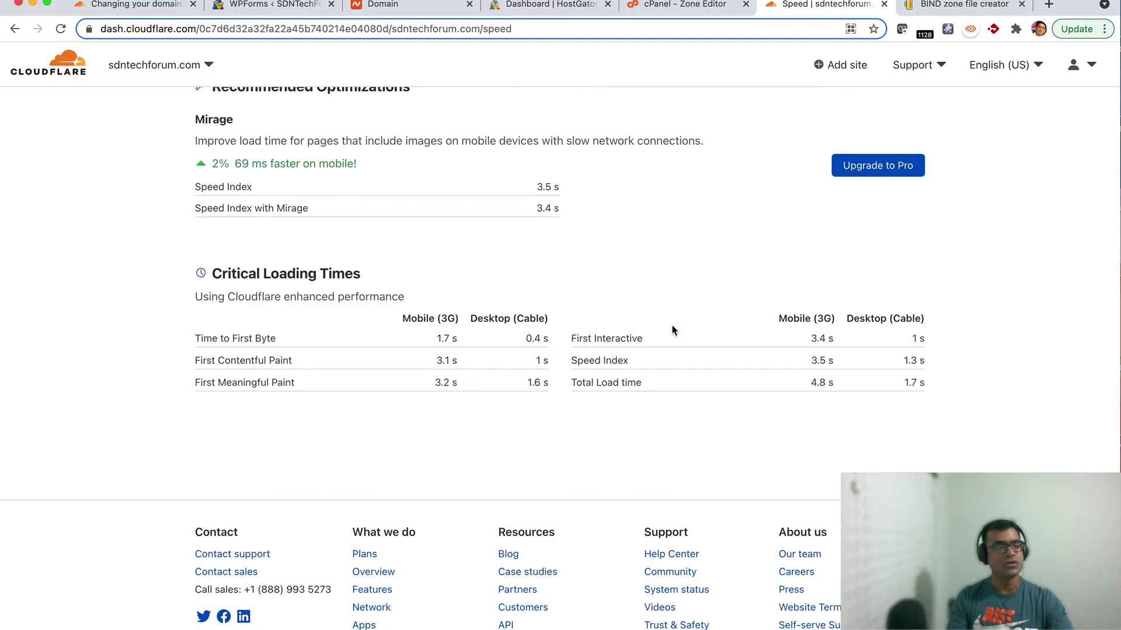
{"action": "scroll", "coordinate": [671, 328], "scroll_direction": "up", "scroll_amount": 15}
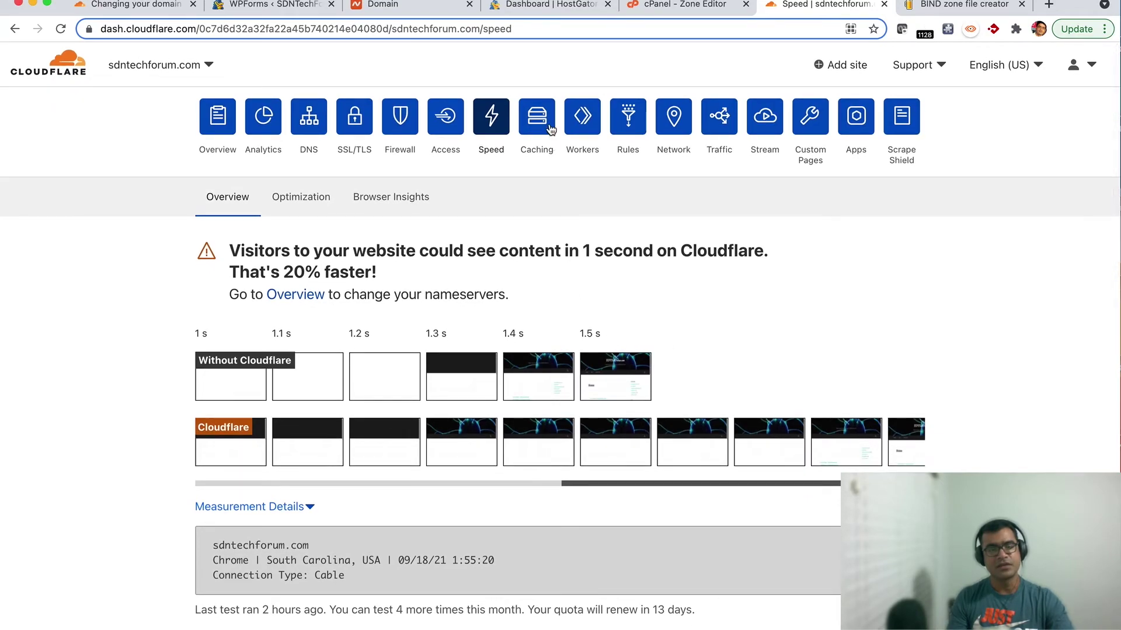
Check the Caching overview and examine the configuration options for Purge Cache, Caching Level, Browser Cache TTL and CSAM Scanning Tool
{"action": "left_click", "coordinate": [540, 119]}
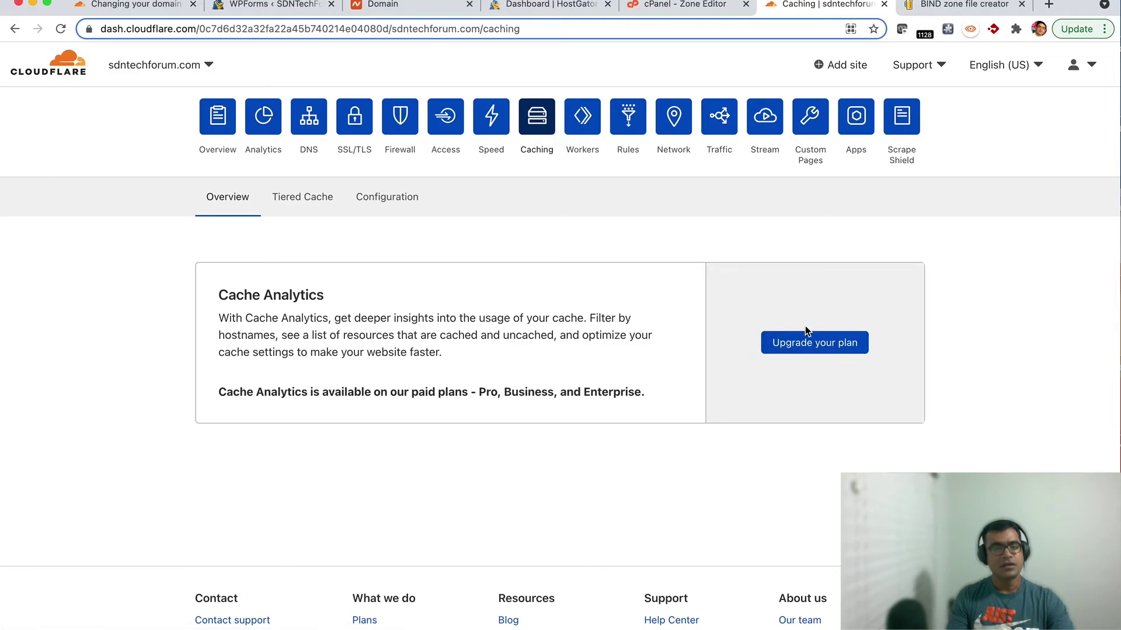
{"action": "left_click", "coordinate": [399, 211]}
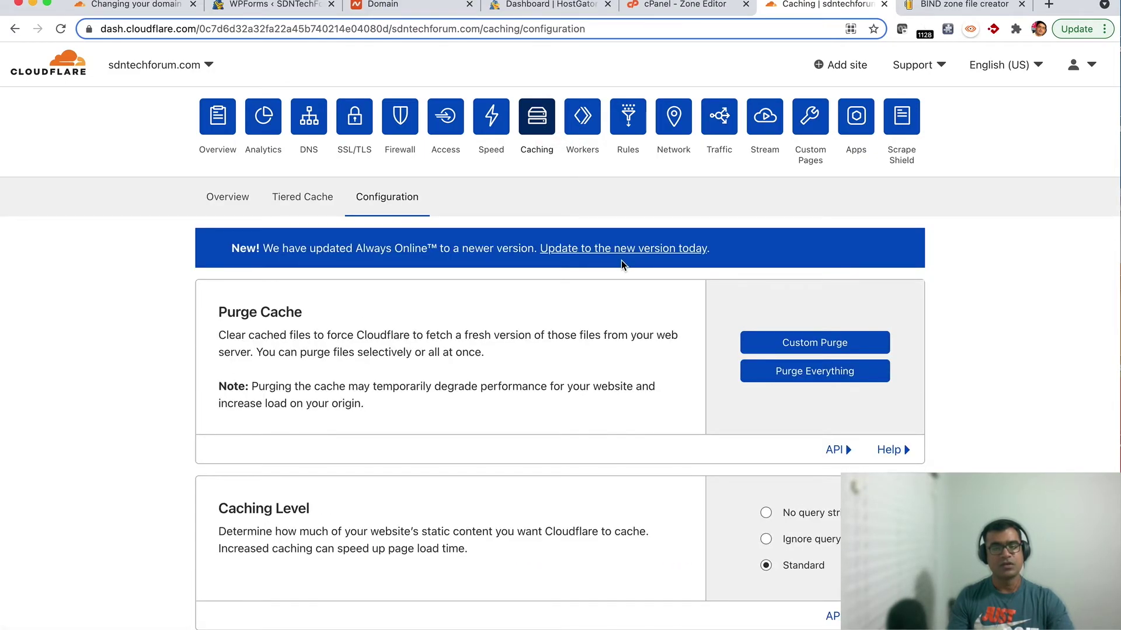
{"action": "scroll", "coordinate": [621, 261], "scroll_direction": "down", "scroll_amount": 5}
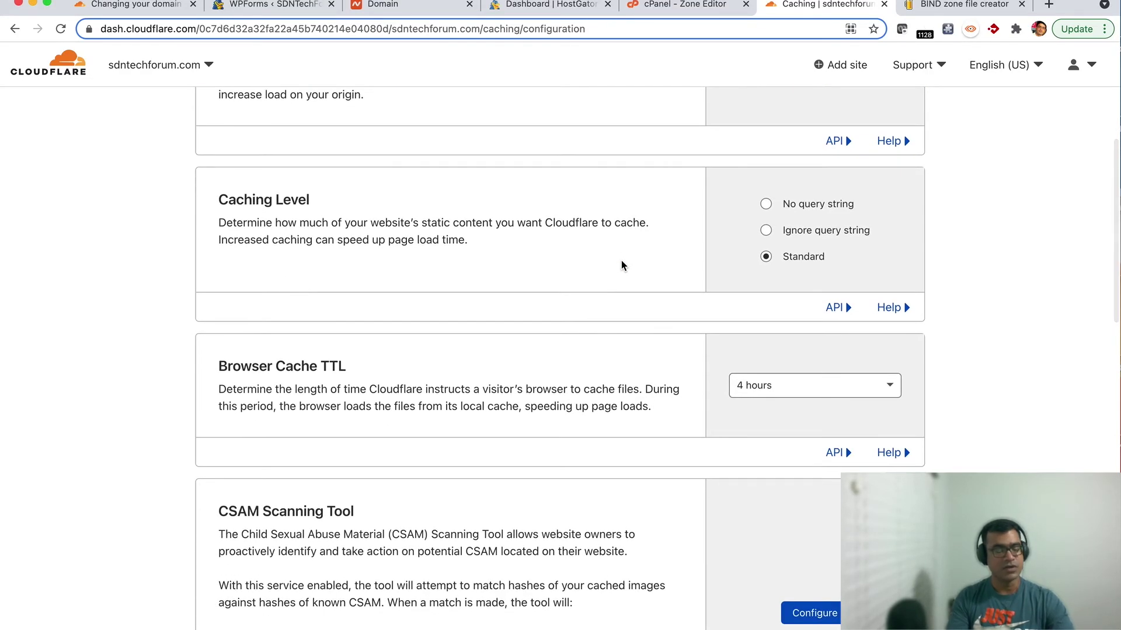
{"action": "scroll", "coordinate": [621, 261], "scroll_direction": "up", "scroll_amount": 5}
{"action": "scroll", "coordinate": [779, 313], "scroll_direction": "down", "scroll_amount": 8}
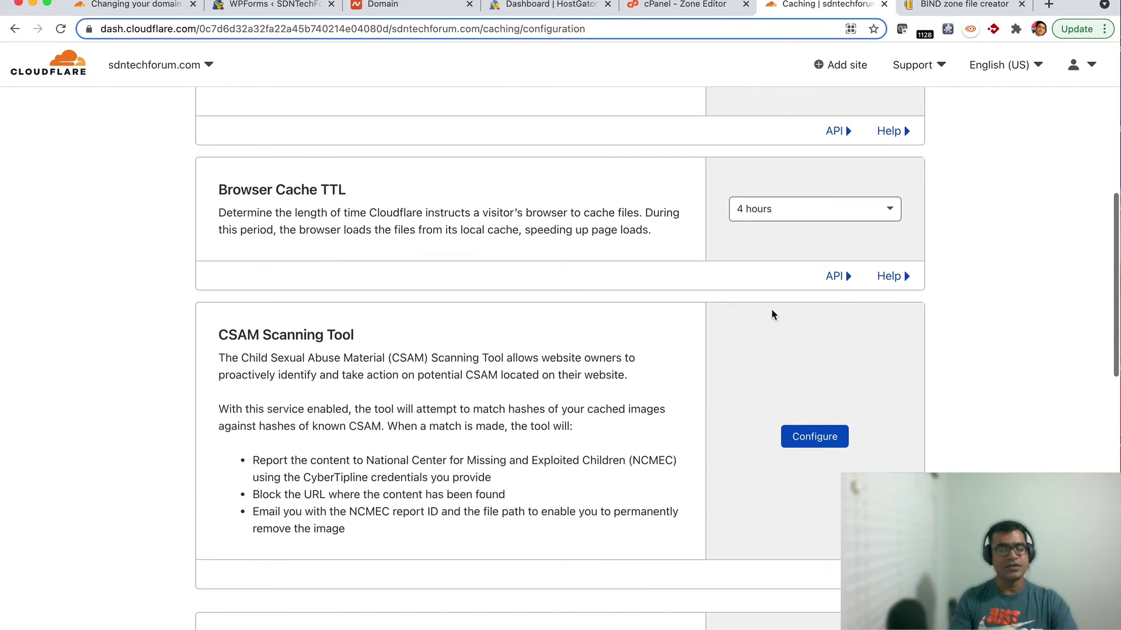
{"action": "scroll", "coordinate": [772, 314], "scroll_direction": "down", "scroll_amount": 1}
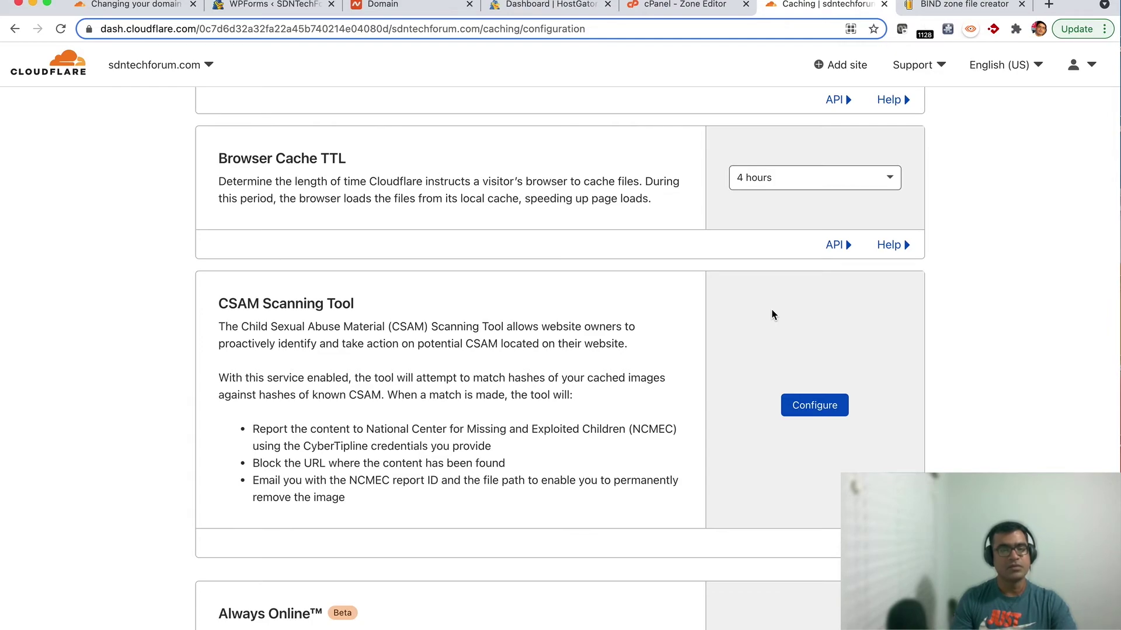
Look over the Workers page and the Page Rules section of the Rules page
{"action": "scroll", "coordinate": [772, 311], "scroll_direction": "up", "scroll_amount": 2}
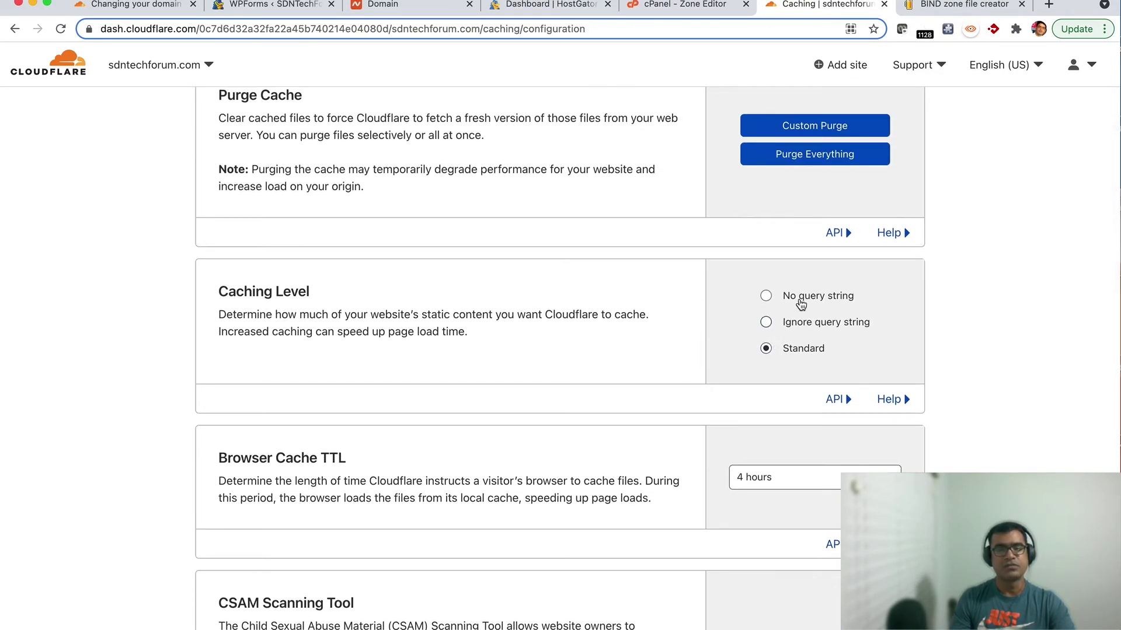
{"action": "scroll", "coordinate": [670, 262], "scroll_direction": "up", "scroll_amount": 4}
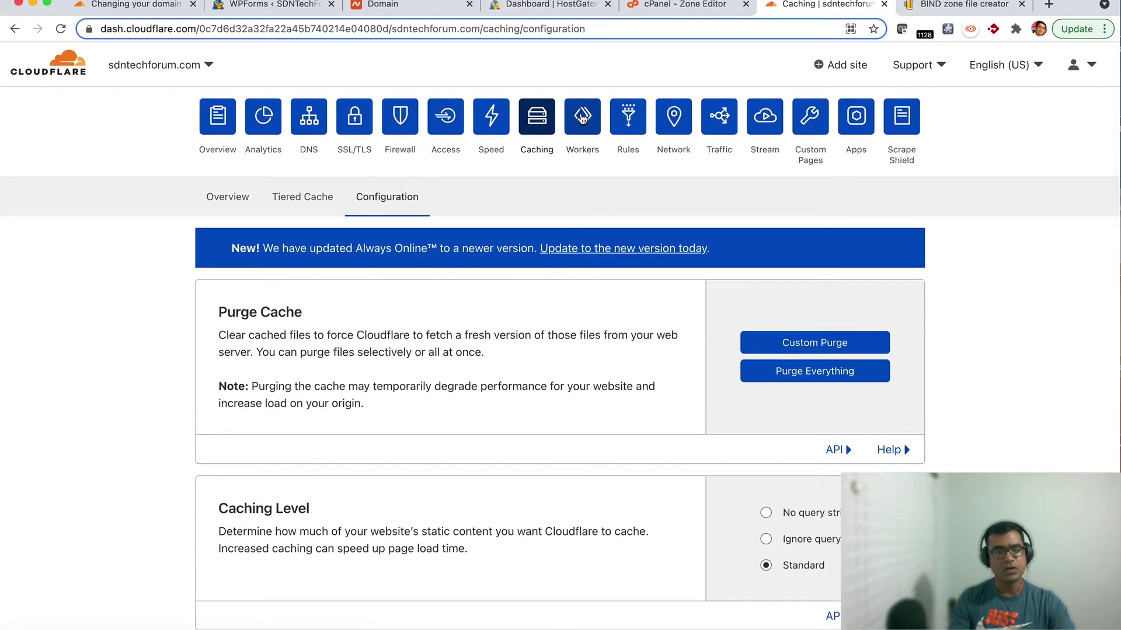
{"action": "left_click", "coordinate": [582, 119]}
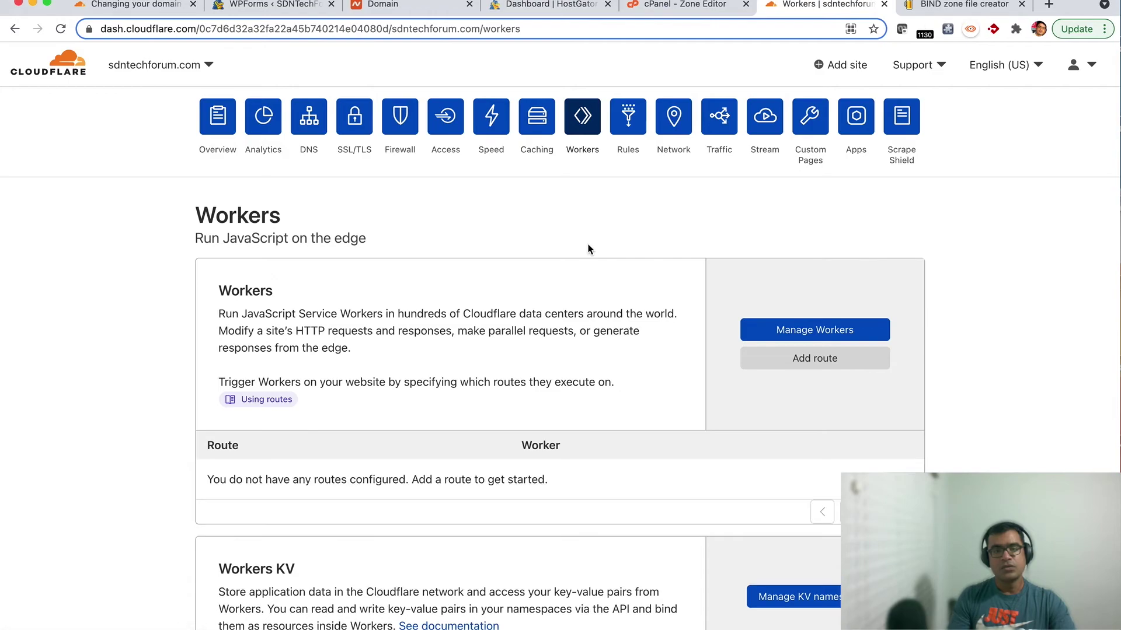
{"action": "left_click", "coordinate": [628, 120]}
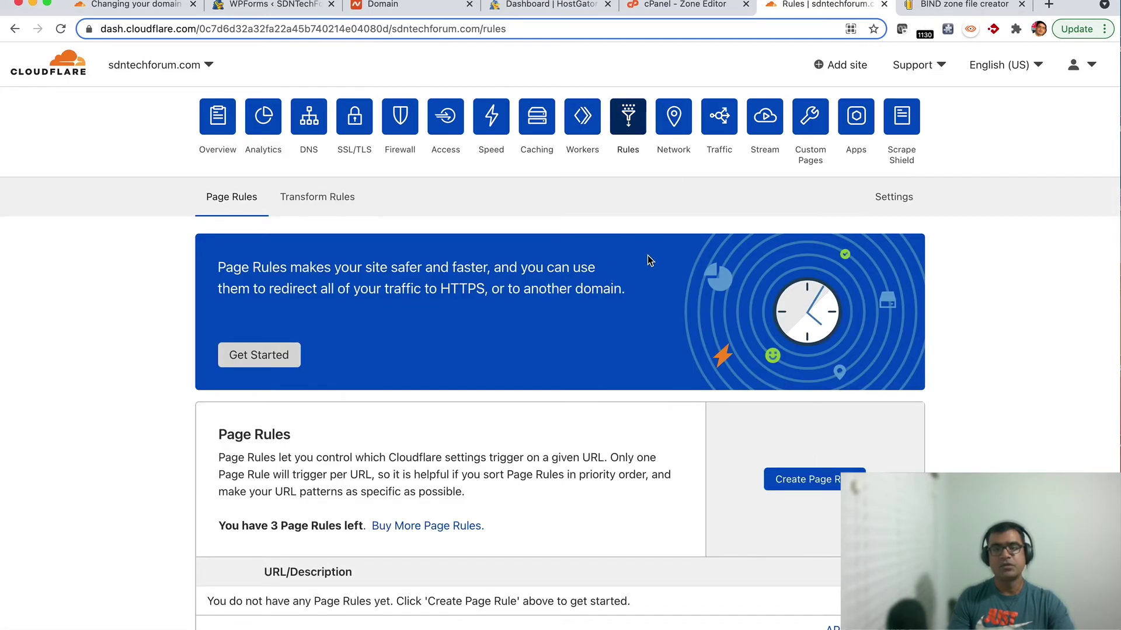
{"action": "scroll", "coordinate": [665, 261], "scroll_direction": "down", "scroll_amount": 2}
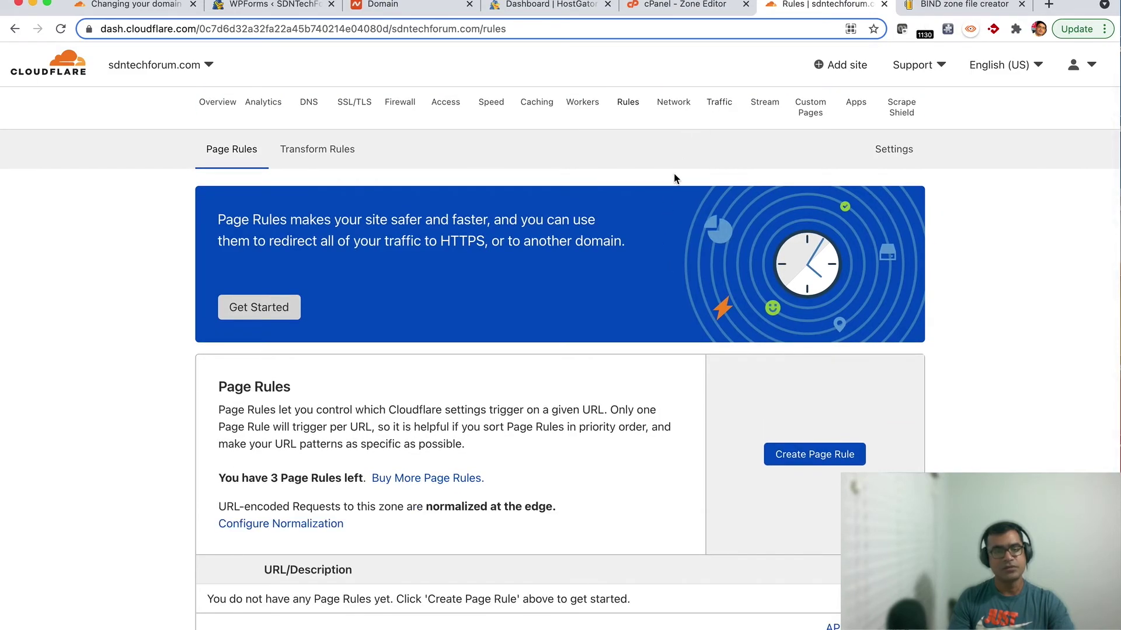
Open the Network settings and review the HTTP/2, HTTP/3, 0-RTT Connection Resumption, IPv6 Compatibility, gRPC and WebSockets options
{"action": "scroll", "coordinate": [674, 178], "scroll_direction": "up", "scroll_amount": 2}
{"action": "left_click", "coordinate": [673, 117]}
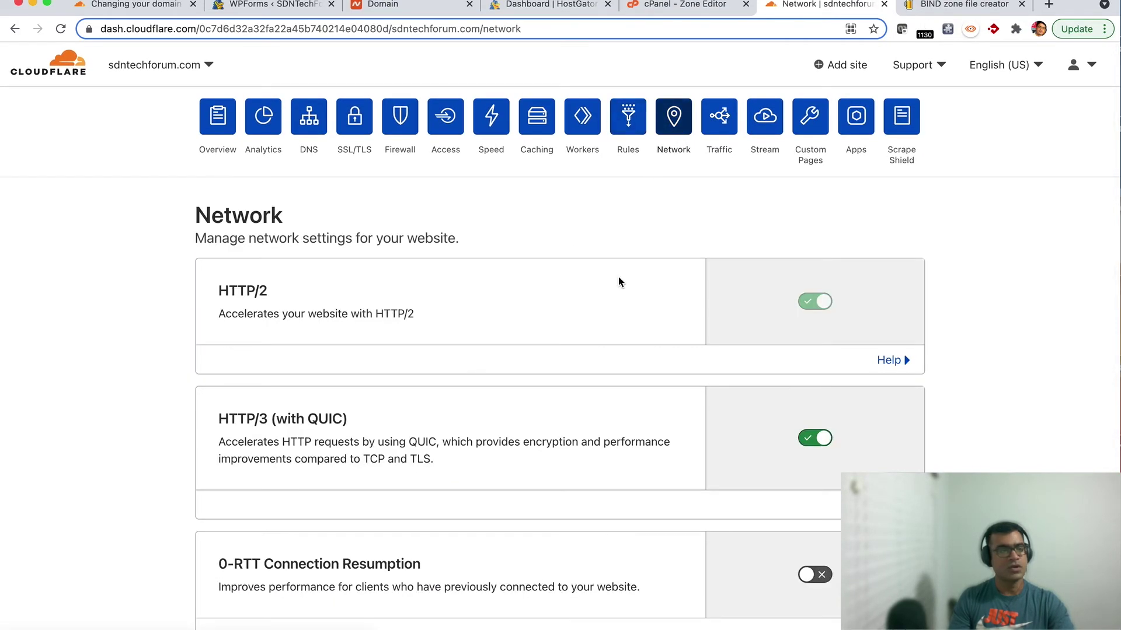
{"action": "scroll", "coordinate": [715, 252], "scroll_direction": "down", "scroll_amount": 3}
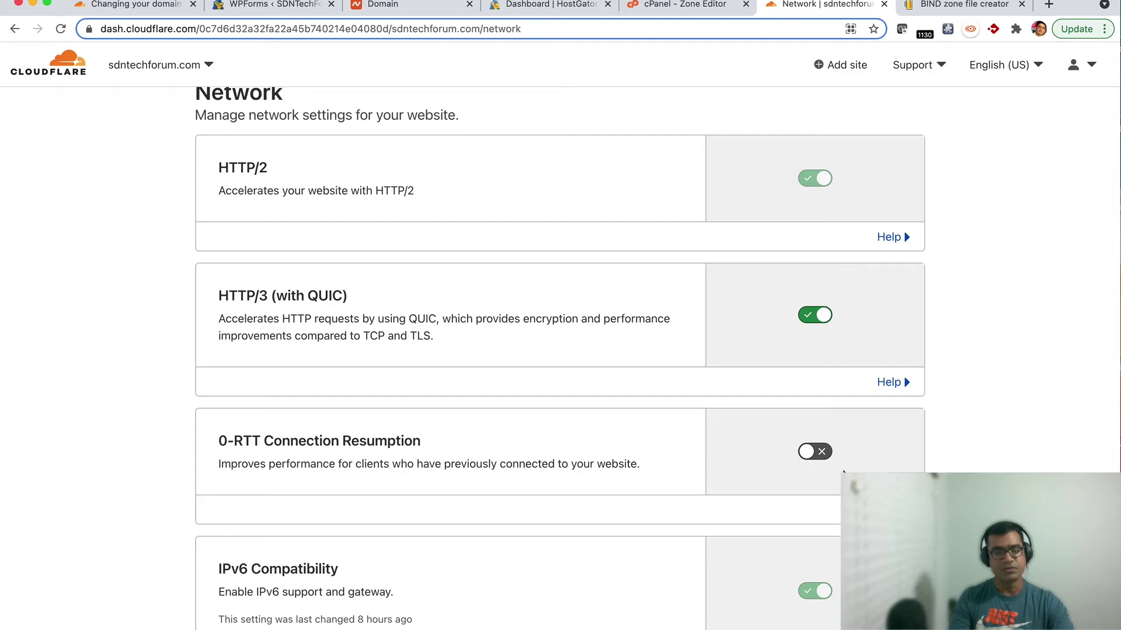
{"action": "scroll", "coordinate": [849, 470], "scroll_direction": "down", "scroll_amount": 1}
{"action": "scroll", "coordinate": [848, 470], "scroll_direction": "down", "scroll_amount": 4}
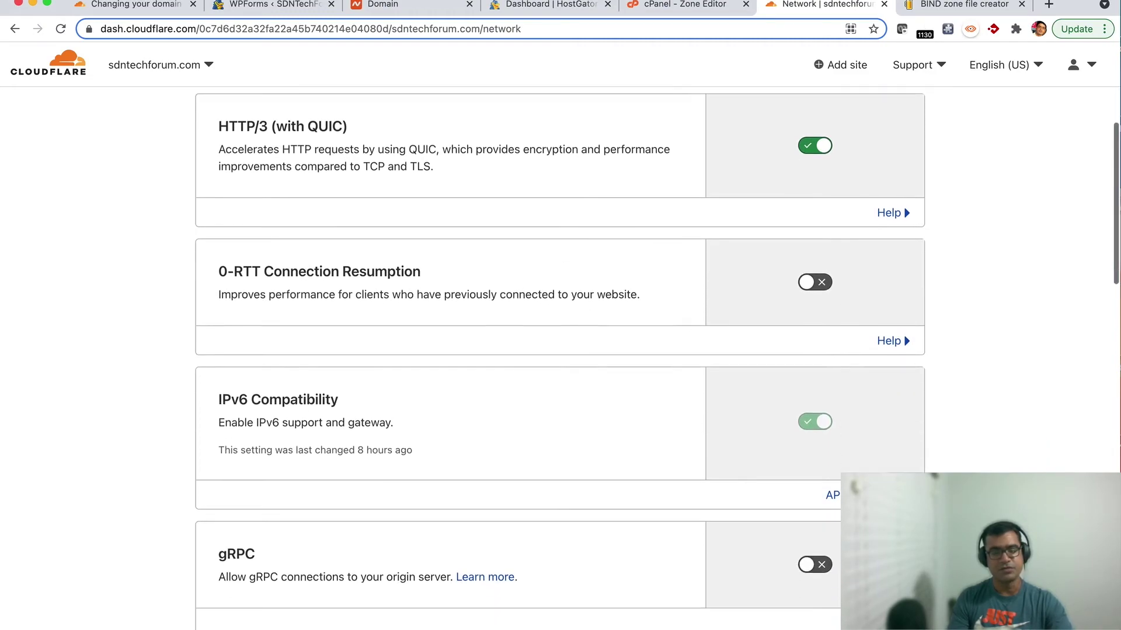
{"action": "scroll", "coordinate": [694, 468], "scroll_direction": "down", "scroll_amount": 3}
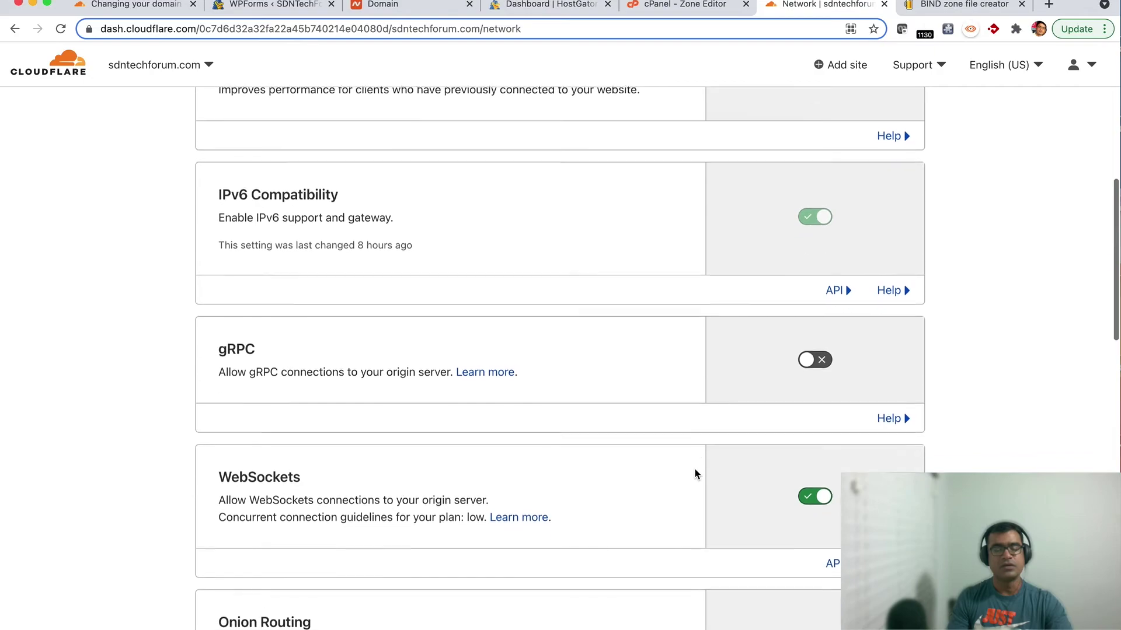
{"action": "scroll", "coordinate": [713, 513], "scroll_direction": "down", "scroll_amount": 4}
{"action": "scroll", "coordinate": [708, 517], "scroll_direction": "up", "scroll_amount": 15}
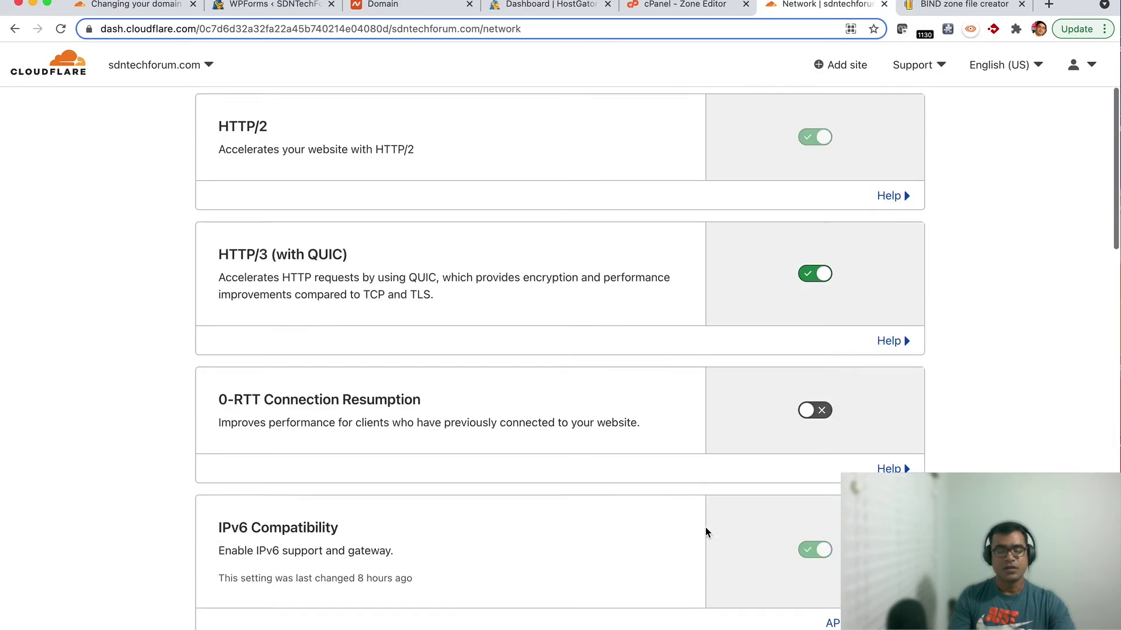
{"action": "scroll", "coordinate": [701, 320], "scroll_direction": "down", "scroll_amount": 10}
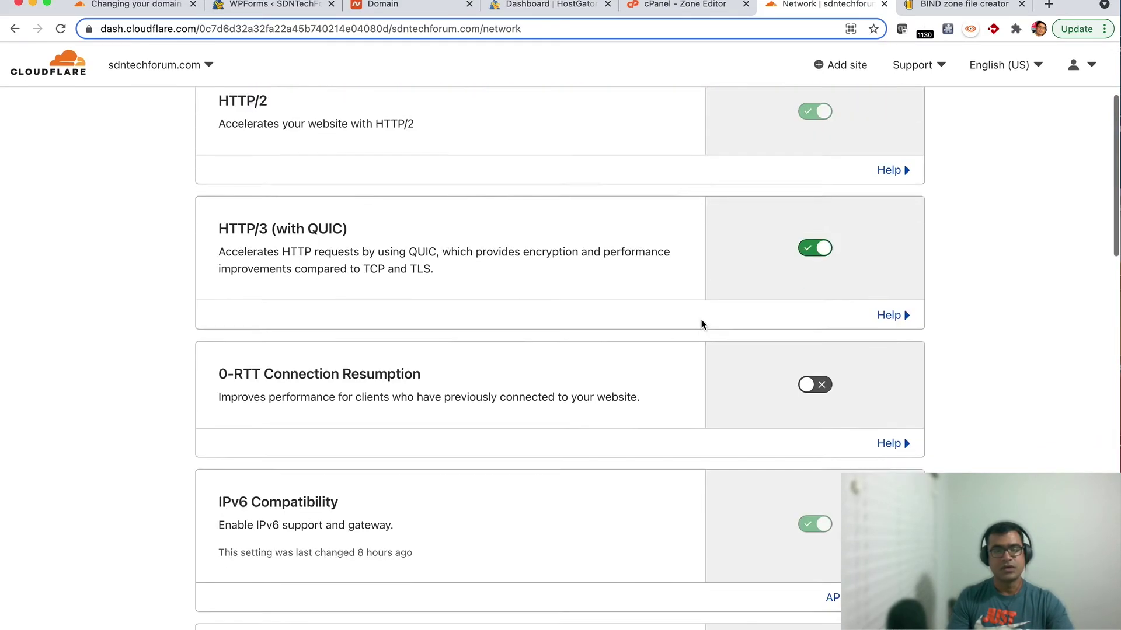
Examine the remaining Network settings, from Onion Routing, Pseudo IPv4 and IP Geolocation to Maximum Upload Size, Response Buffering and True-Client-IP Header
{"action": "scroll", "coordinate": [702, 319], "scroll_direction": "down", "scroll_amount": 4}
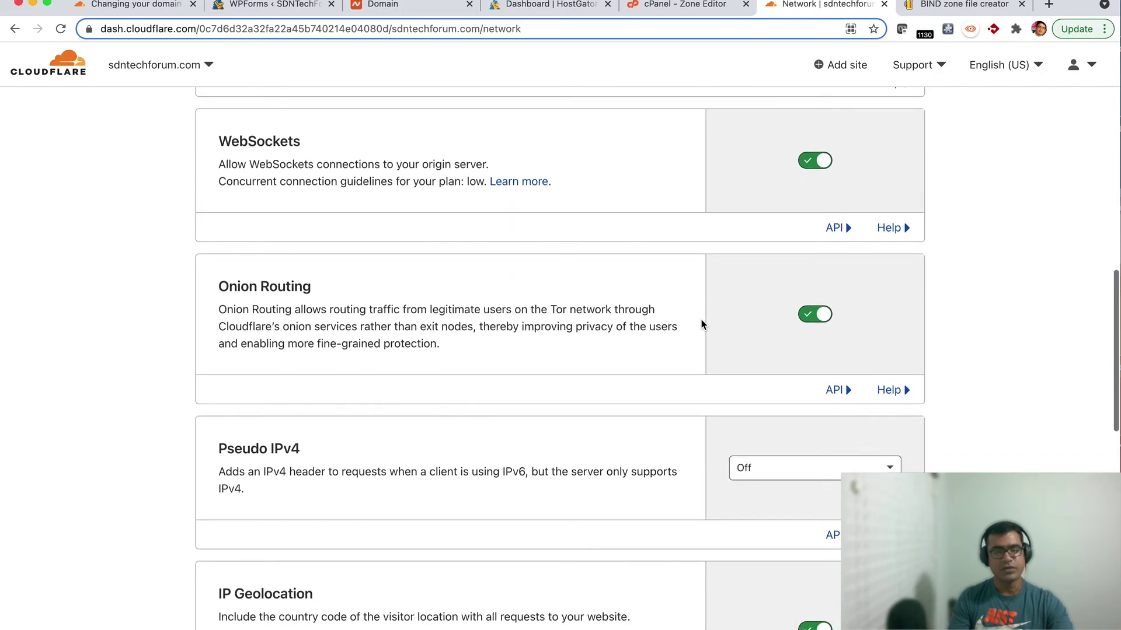
{"action": "scroll", "coordinate": [813, 333], "scroll_direction": "down", "scroll_amount": 2}
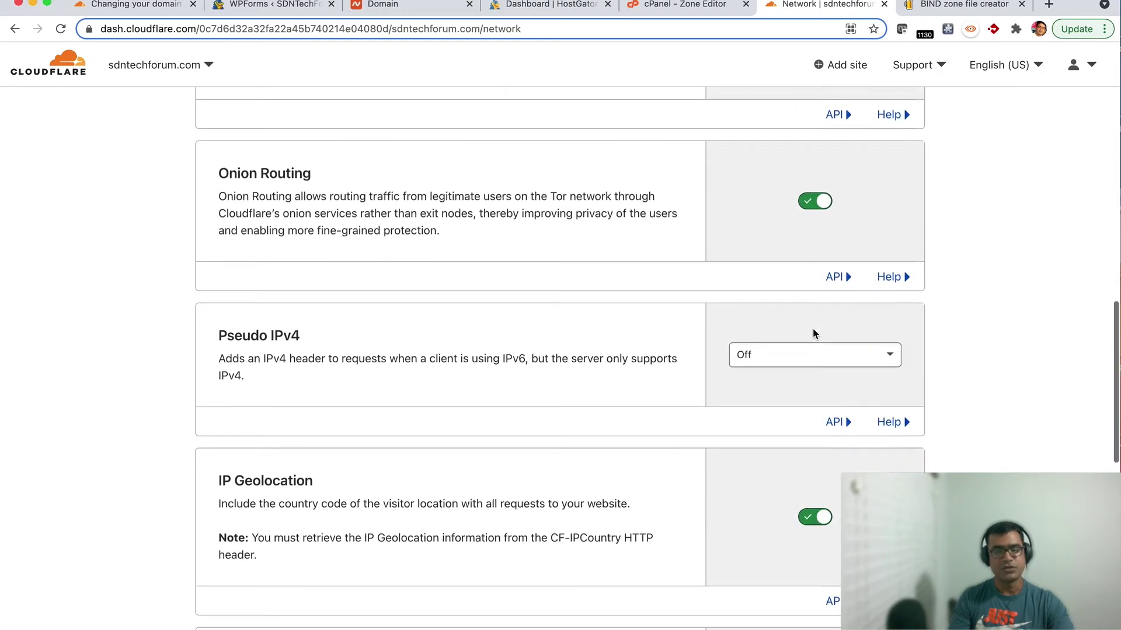
{"action": "scroll", "coordinate": [814, 333], "scroll_direction": "down", "scroll_amount": 5}
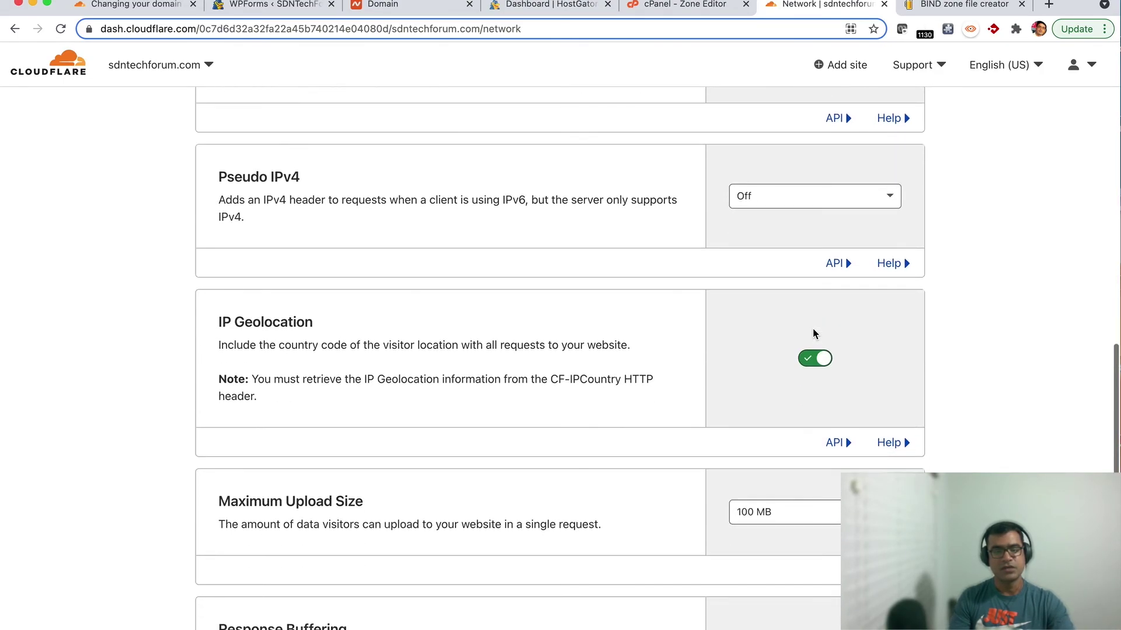
{"action": "scroll", "coordinate": [813, 333], "scroll_direction": "down", "scroll_amount": 3}
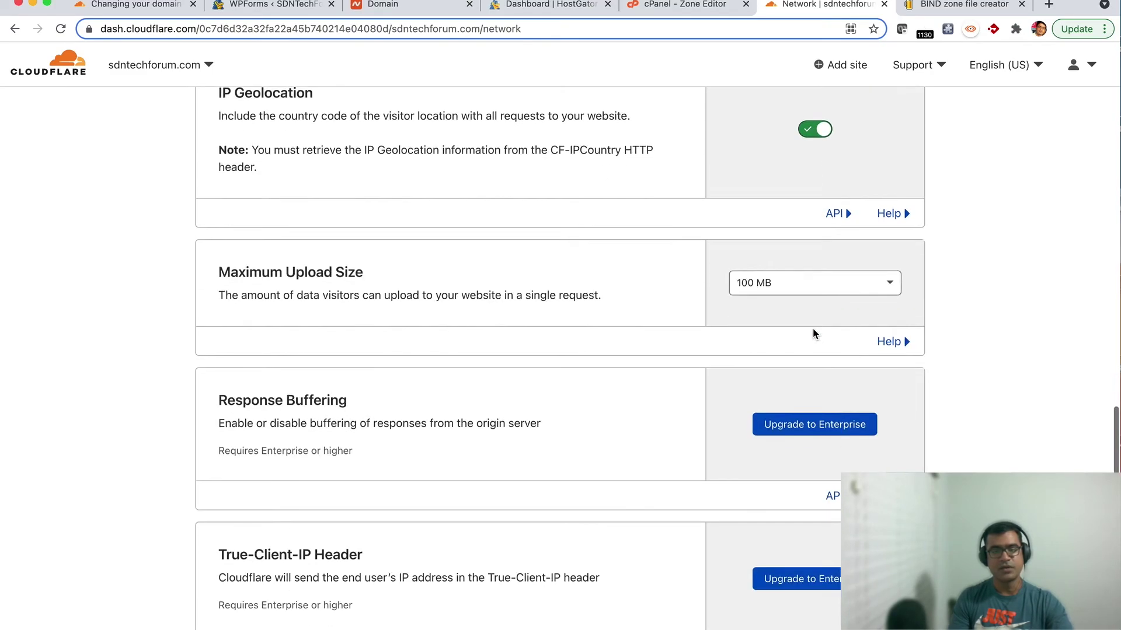
{"action": "scroll", "coordinate": [814, 333], "scroll_direction": "down", "scroll_amount": 1}
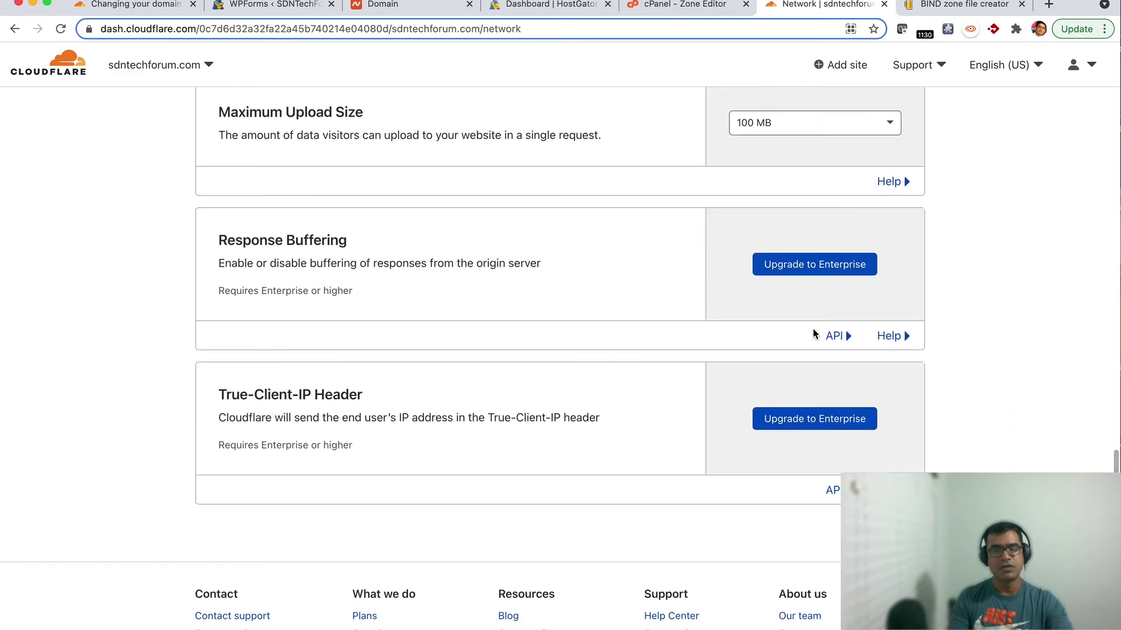
{"action": "scroll", "coordinate": [813, 333], "scroll_direction": "up", "scroll_amount": 5}
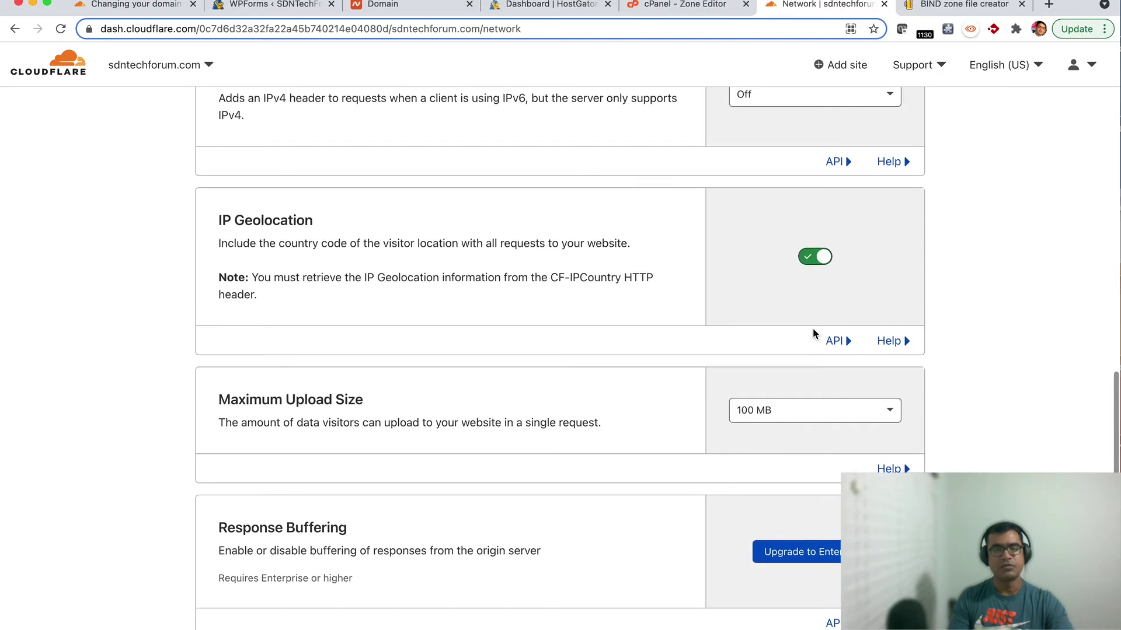
{"action": "scroll", "coordinate": [813, 332], "scroll_direction": "down", "scroll_amount": 4}
{"action": "scroll", "coordinate": [809, 325], "scroll_direction": "up", "scroll_amount": 20}
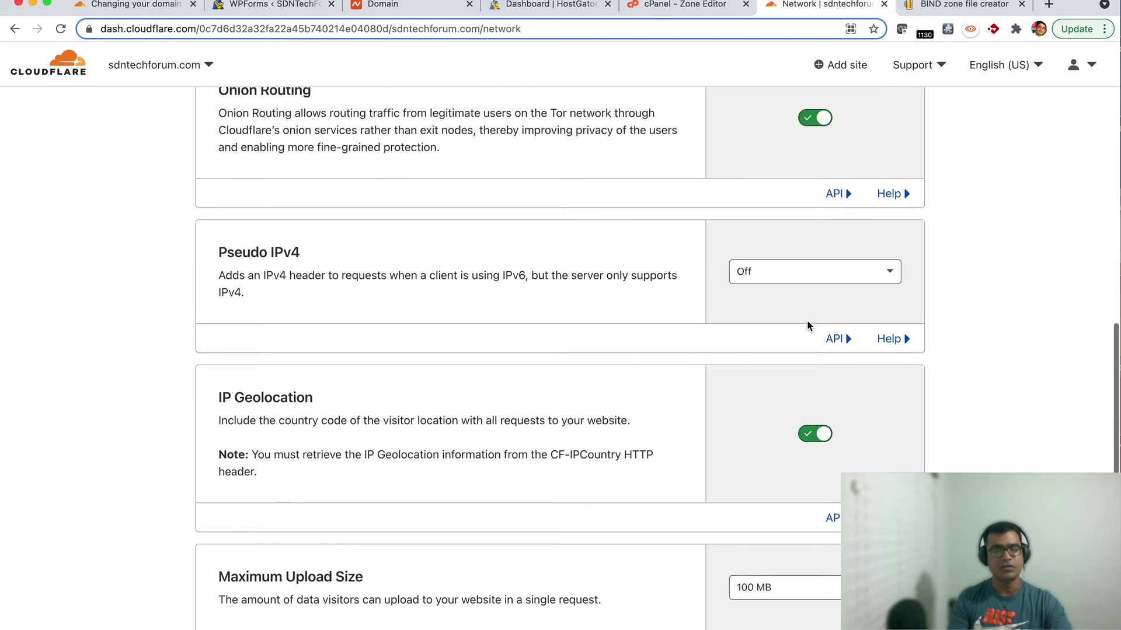
{"action": "scroll", "coordinate": [809, 325], "scroll_direction": "up", "scroll_amount": 3}
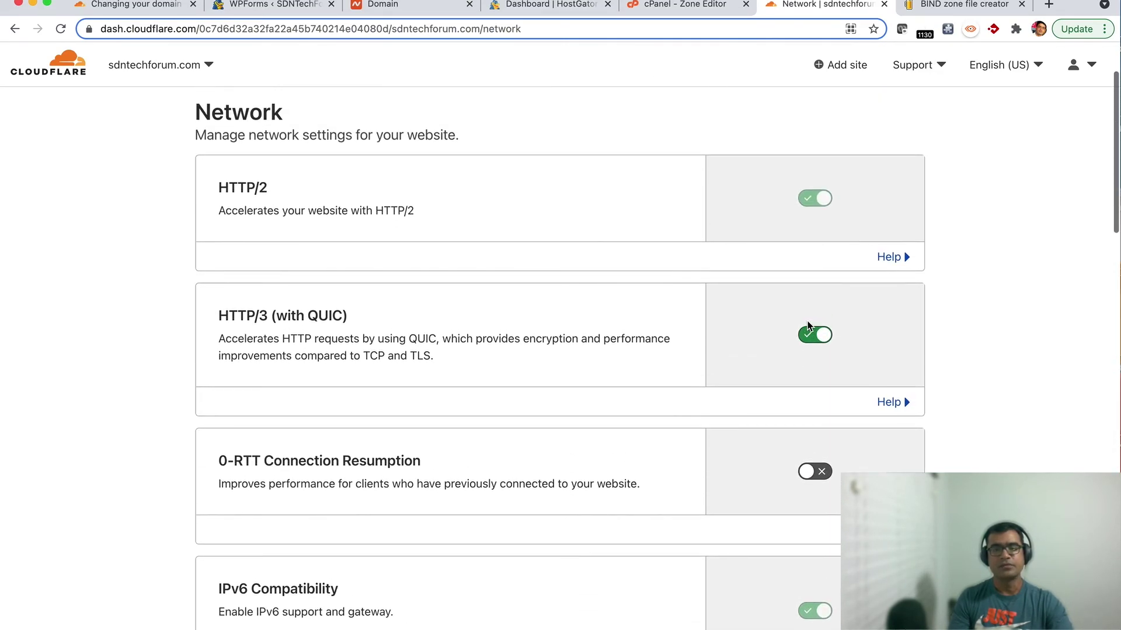
Review Argo Smart Routing and its pricing on the Traffic page, check the Stream pricing, and return to Traffic
{"action": "left_click", "coordinate": [729, 158]}
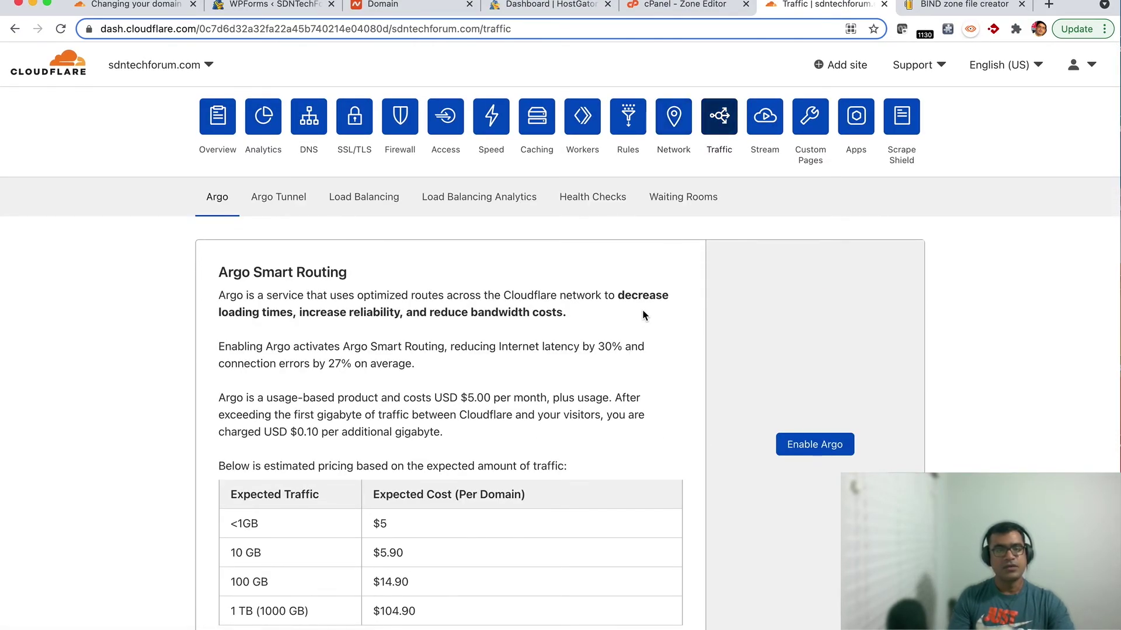
{"action": "scroll", "coordinate": [643, 314], "scroll_direction": "down", "scroll_amount": 3}
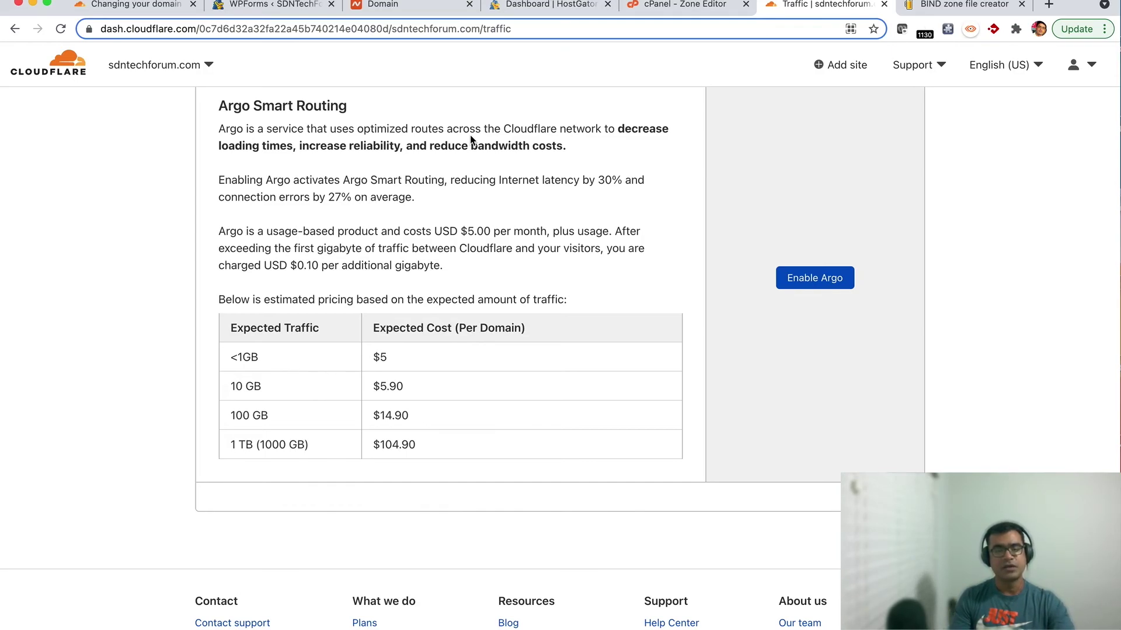
{"action": "scroll", "coordinate": [601, 171], "scroll_direction": "up", "scroll_amount": 3}
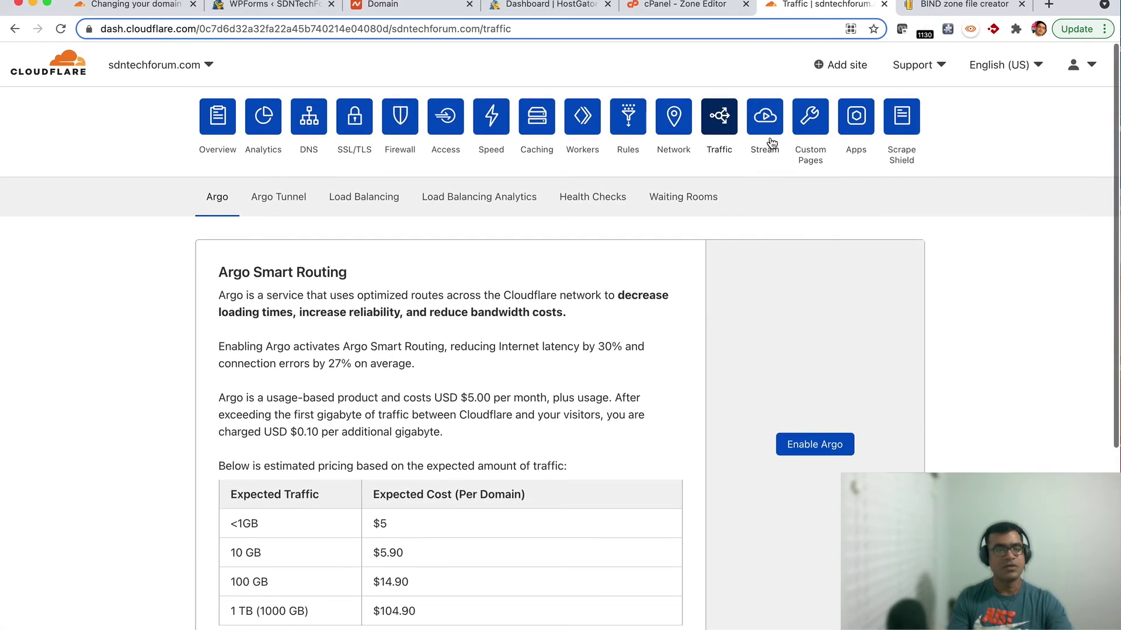
{"action": "left_click", "coordinate": [764, 118]}
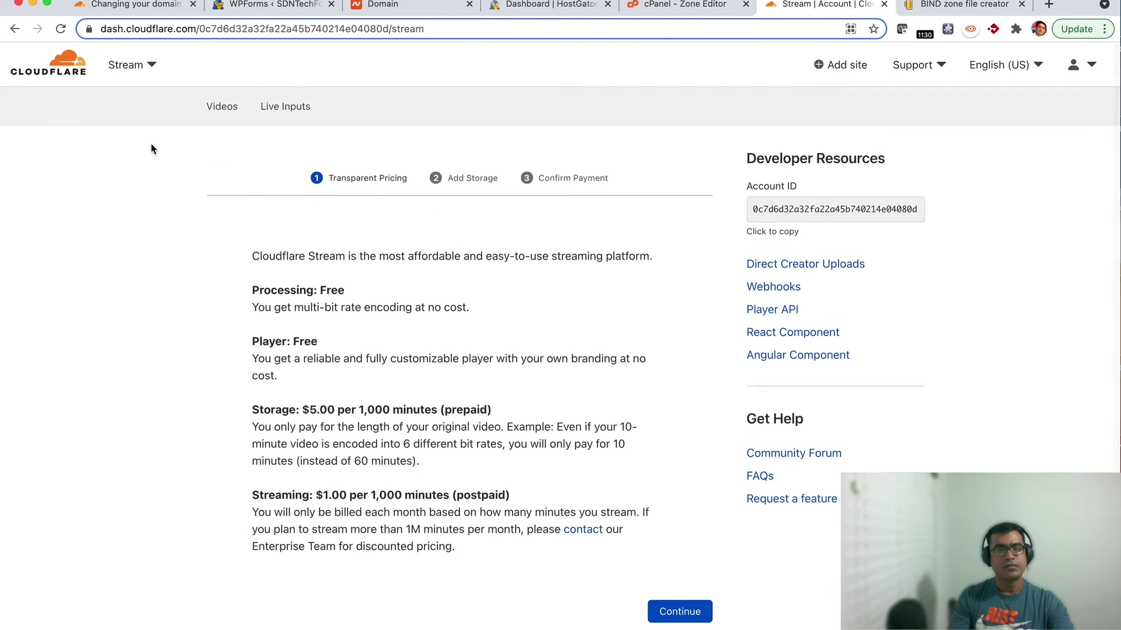
{"action": "left_click", "coordinate": [14, 29]}
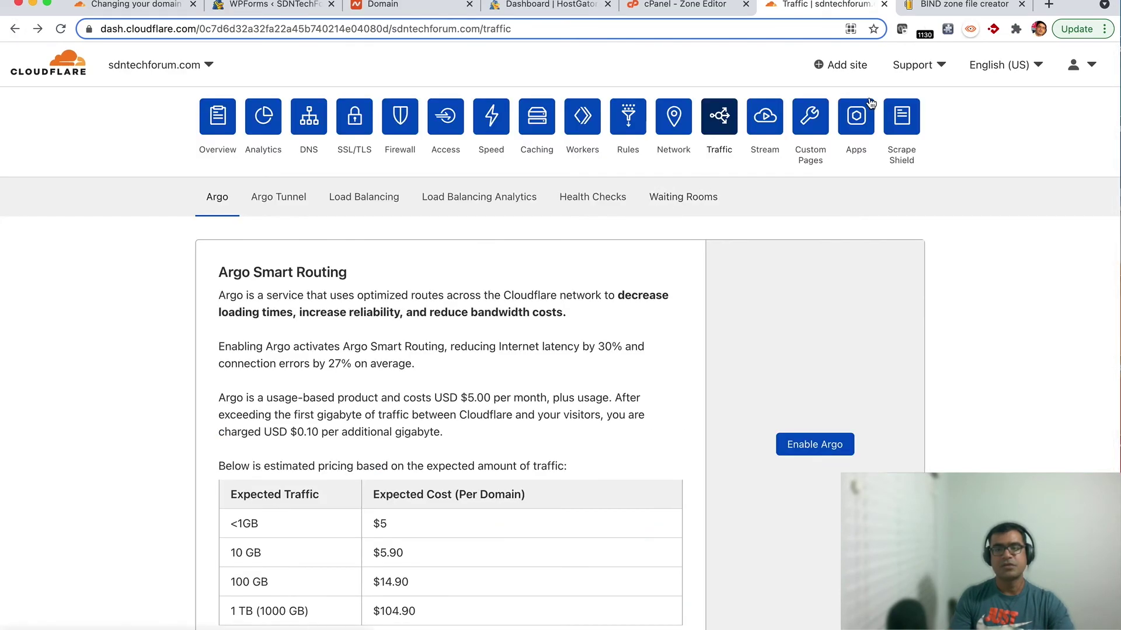
Review the Scrape Shield options for Email Address Obfuscation, Server-side Excludes and Hotlink Protection
{"action": "left_click", "coordinate": [902, 119]}
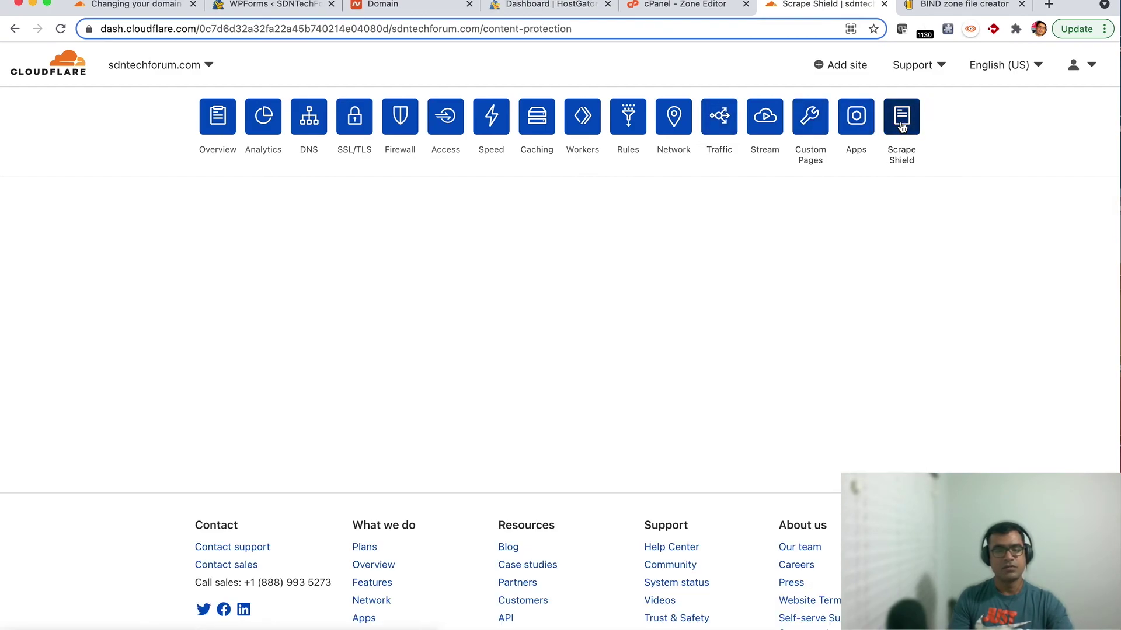
{"action": "scroll", "coordinate": [734, 193], "scroll_direction": "down", "scroll_amount": 3}
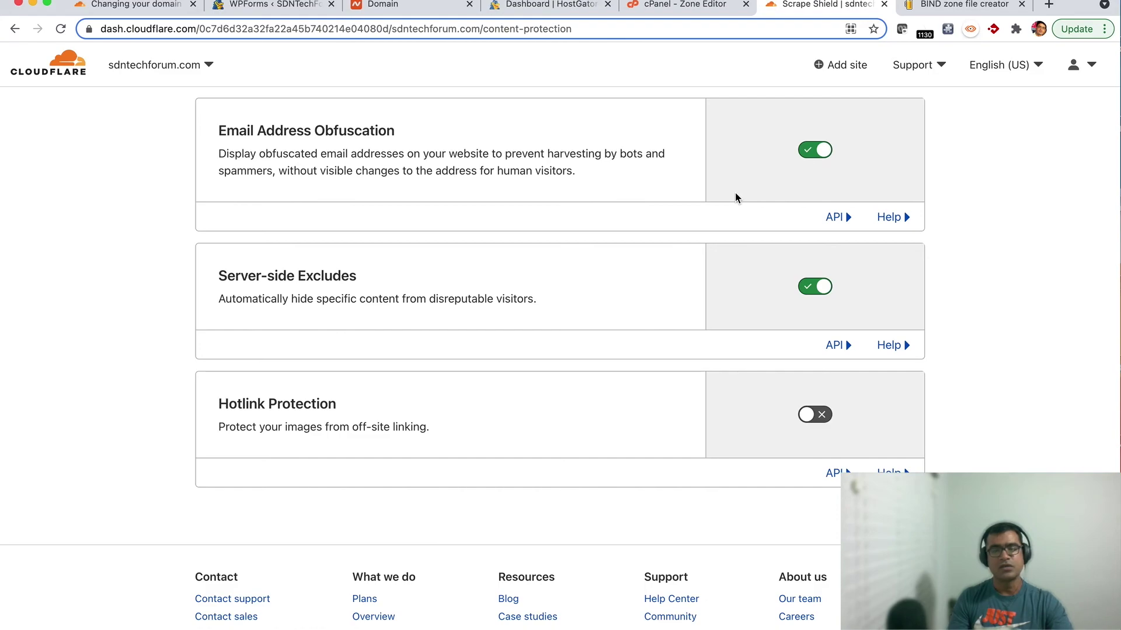
{"action": "scroll", "coordinate": [735, 194], "scroll_direction": "up", "scroll_amount": 3}
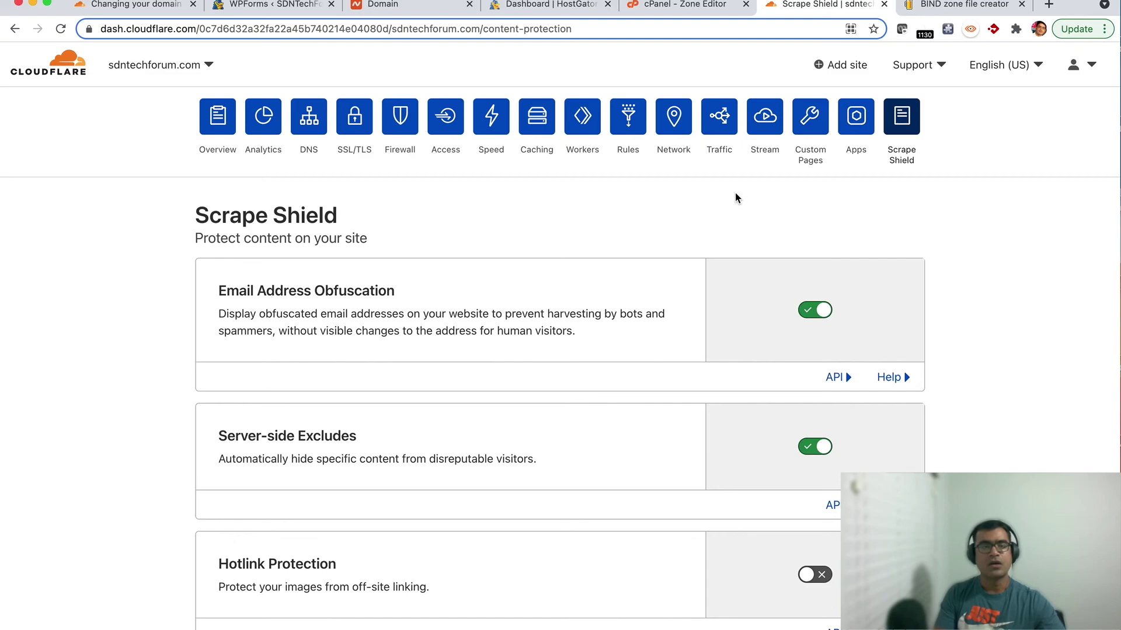
{"action": "scroll", "coordinate": [734, 195], "scroll_direction": "down", "scroll_amount": 5}
{"action": "scroll", "coordinate": [734, 196], "scroll_direction": "up", "scroll_amount": 5}
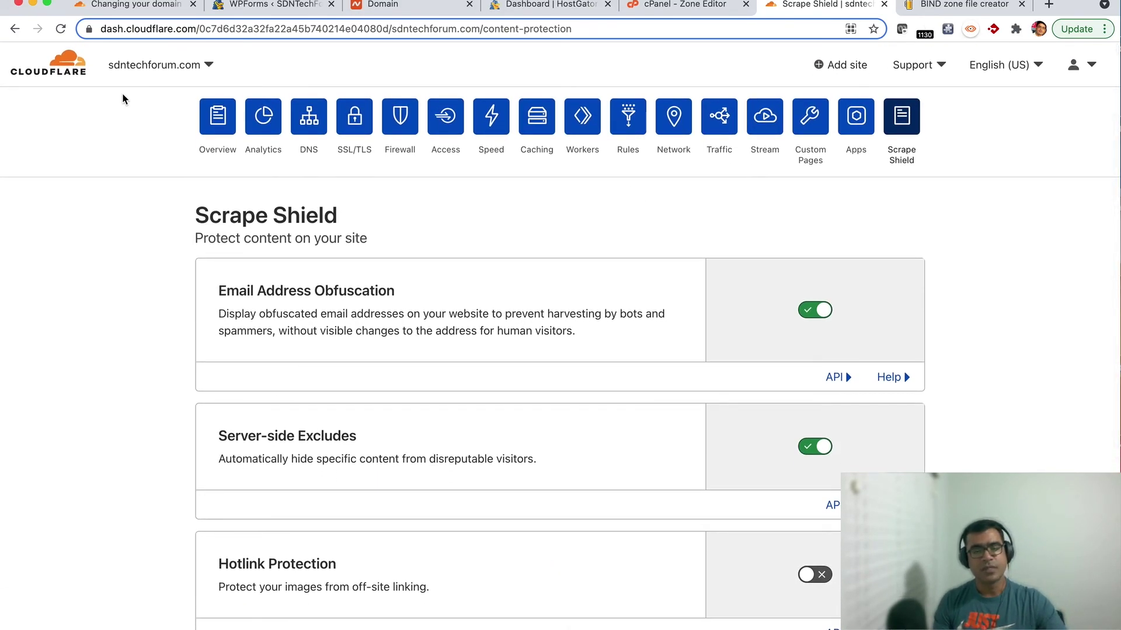
Return to the site's Overview page and review the nameserver setup instructions for replacing the HostGator nameservers with Cloudflare's
{"action": "left_click", "coordinate": [216, 127]}
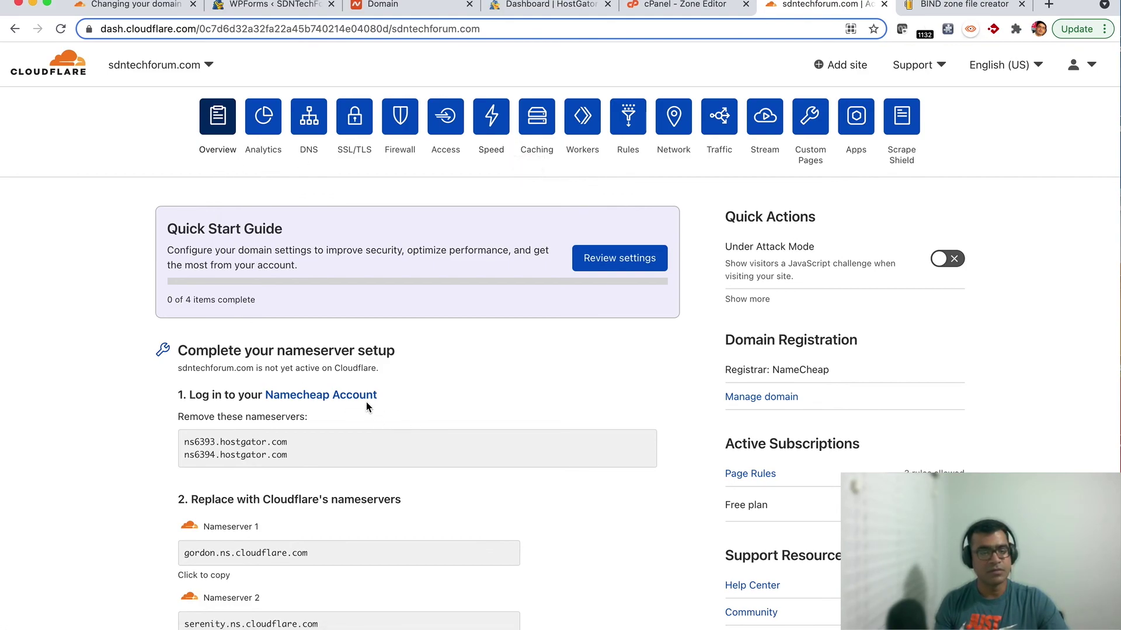
{"action": "scroll", "coordinate": [482, 361], "scroll_direction": "down", "scroll_amount": 5}
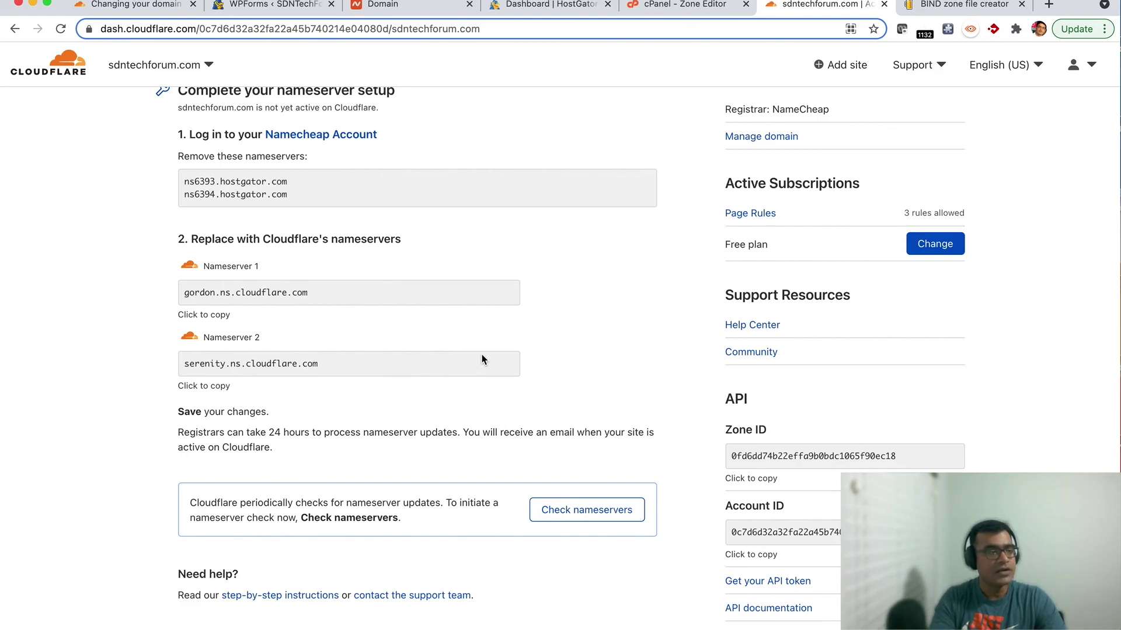
{"action": "scroll", "coordinate": [480, 302], "scroll_direction": "up", "scroll_amount": 5}
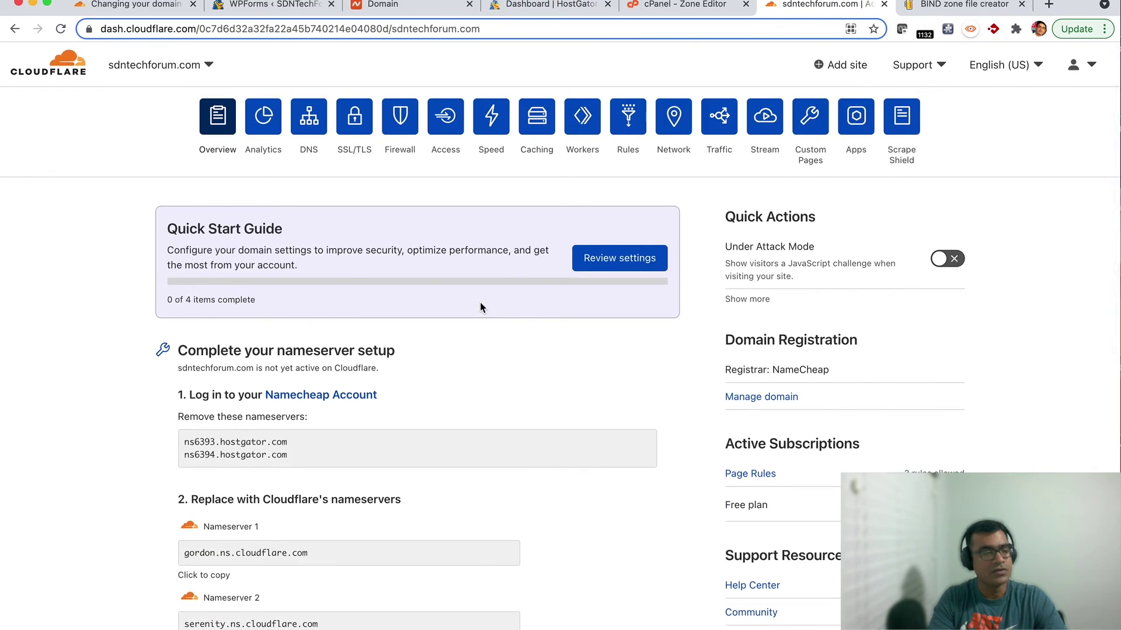